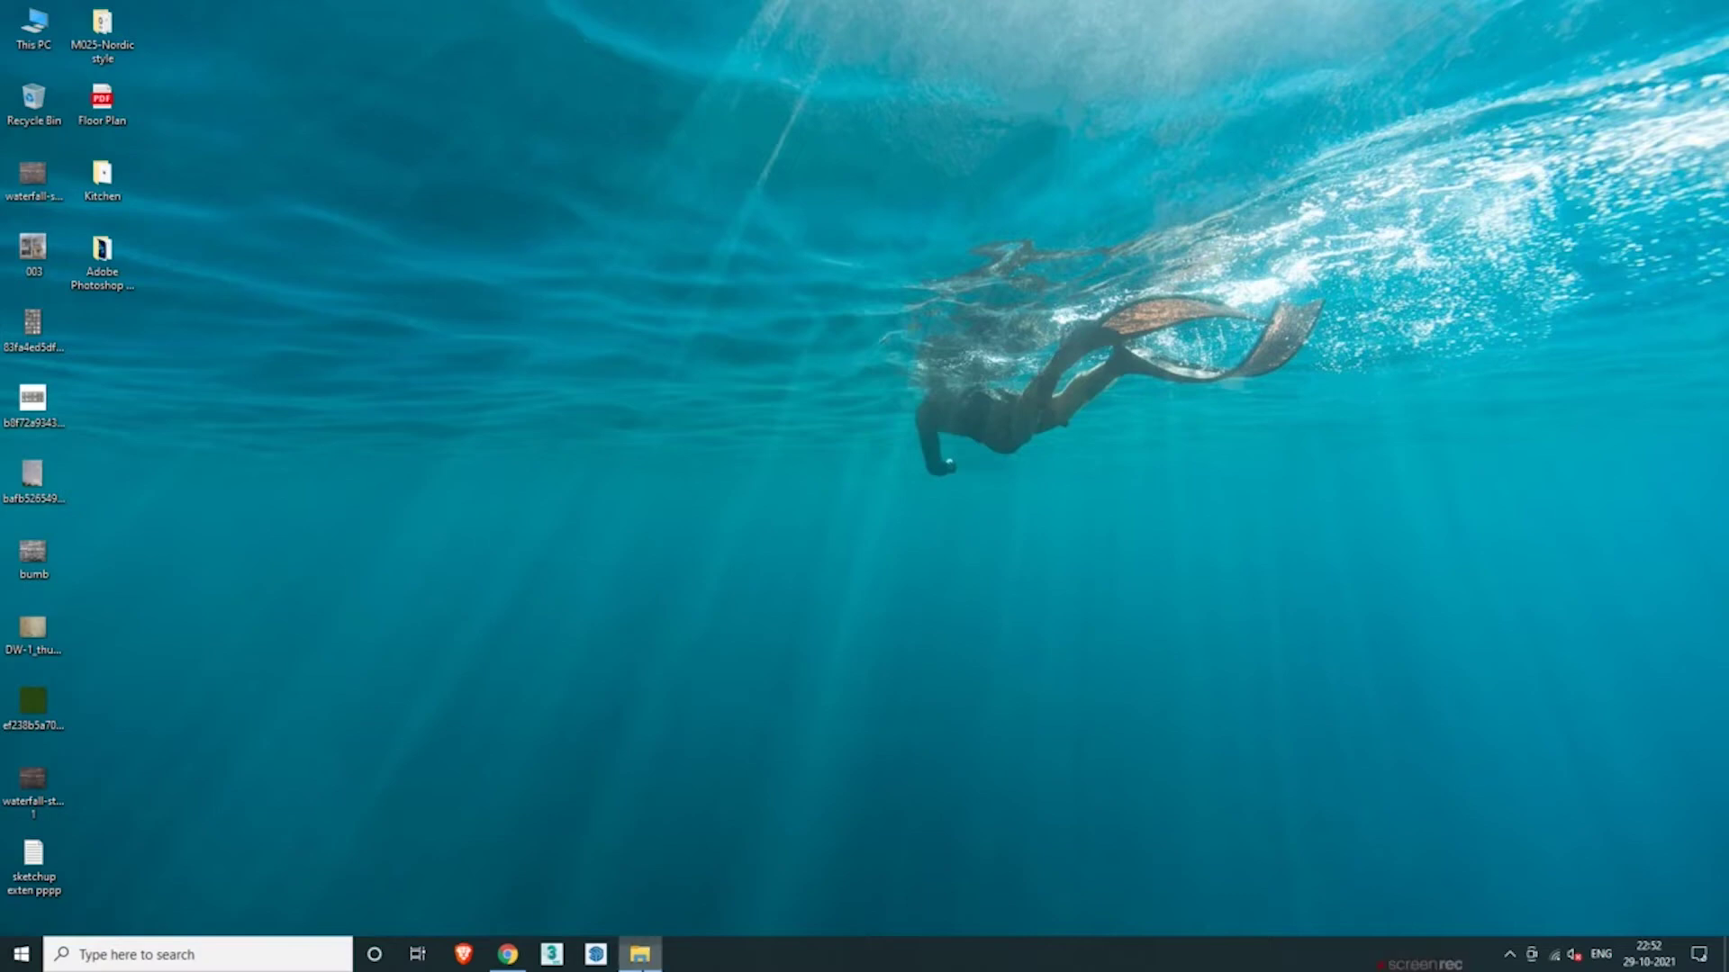
Step: Run the Photoshop 2022 installer into C:\Program Files\Adobe with a desktop shortcut and begin installing
double_click(196, 241)
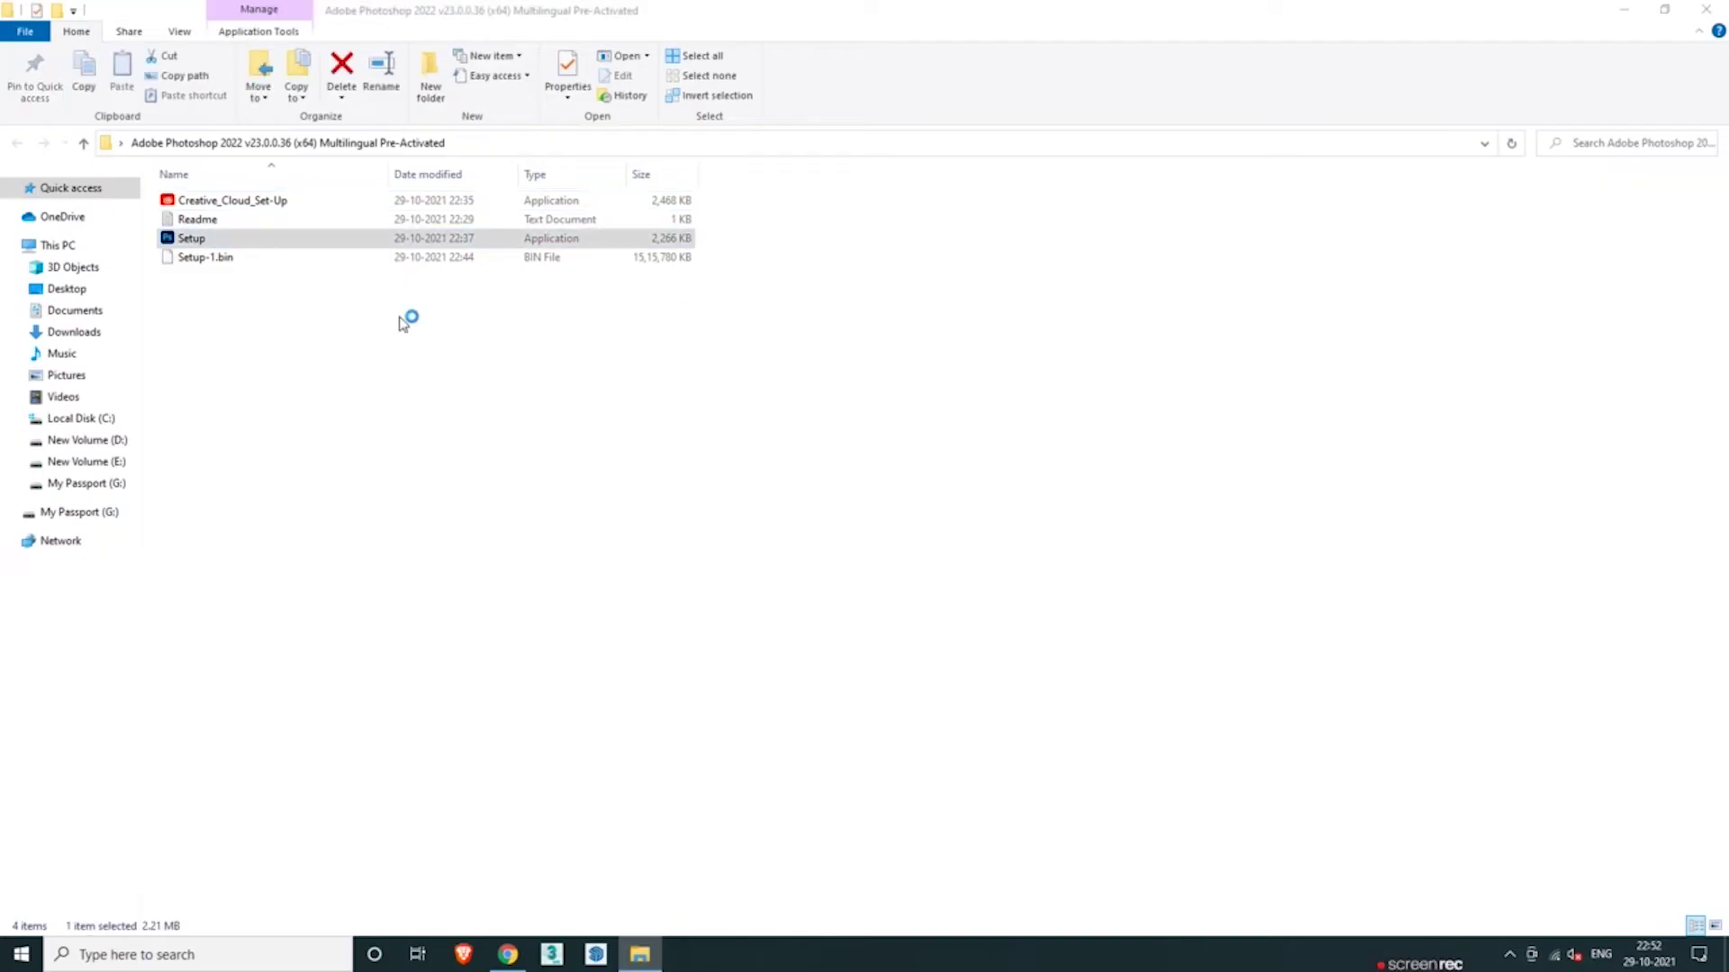
left_click(919, 497)
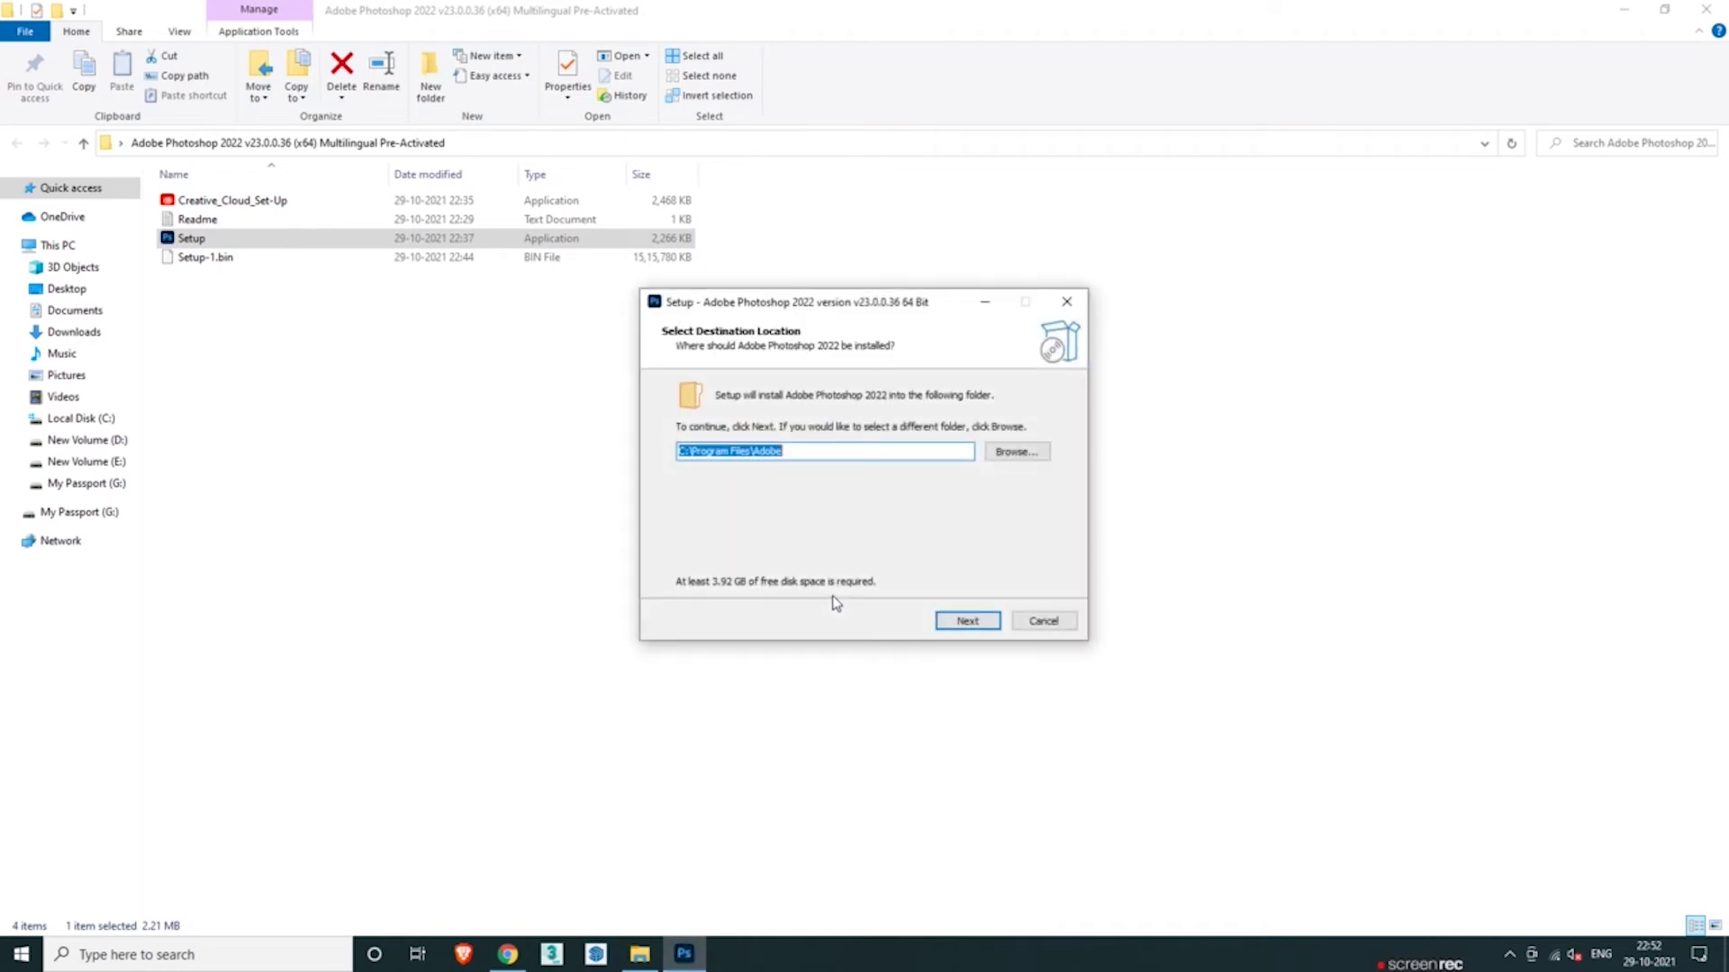
left_click(965, 621)
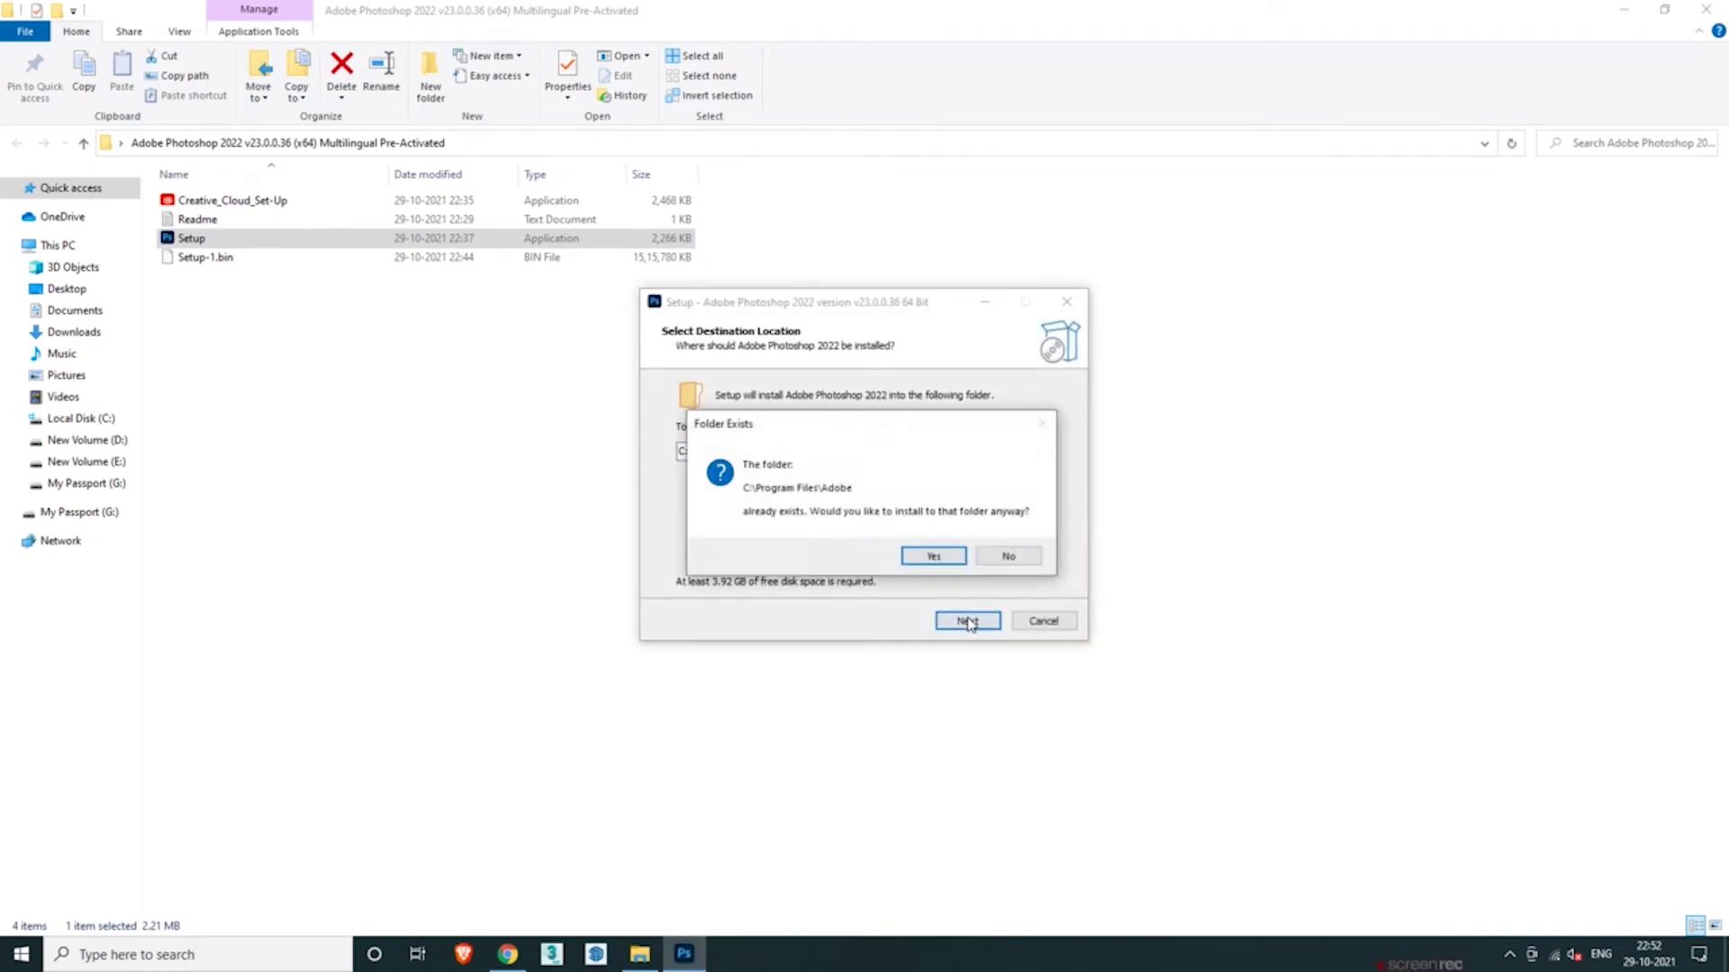
left_click(945, 565)
left_click(967, 623)
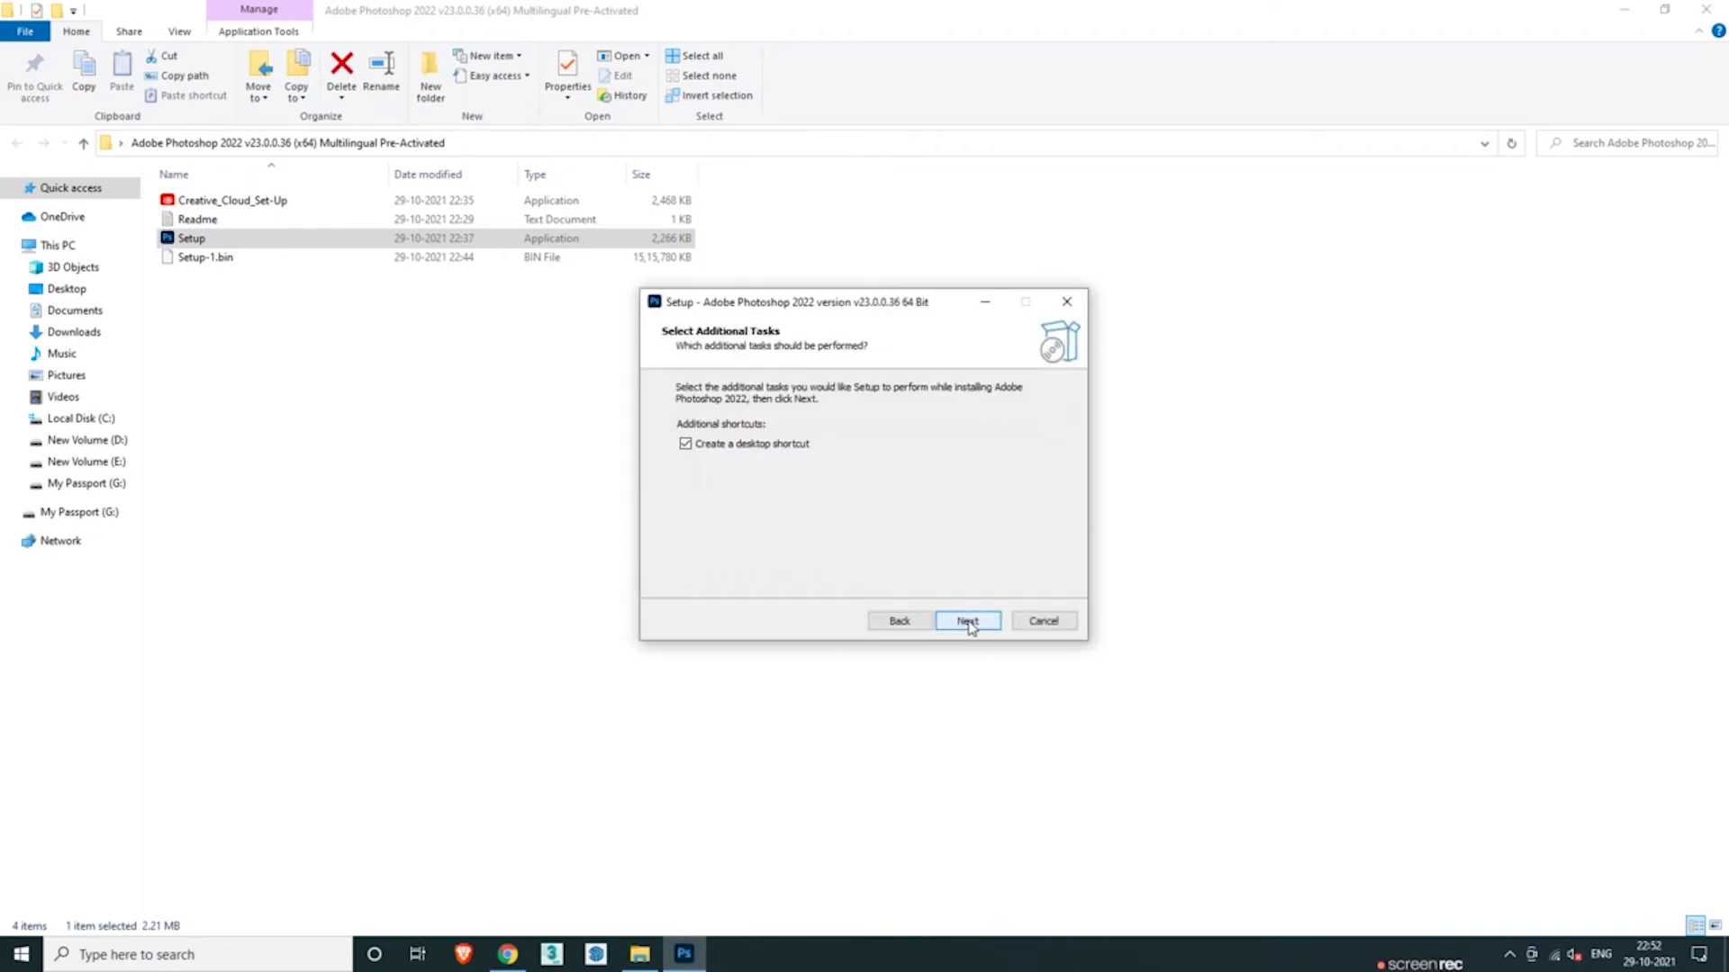
left_click(983, 623)
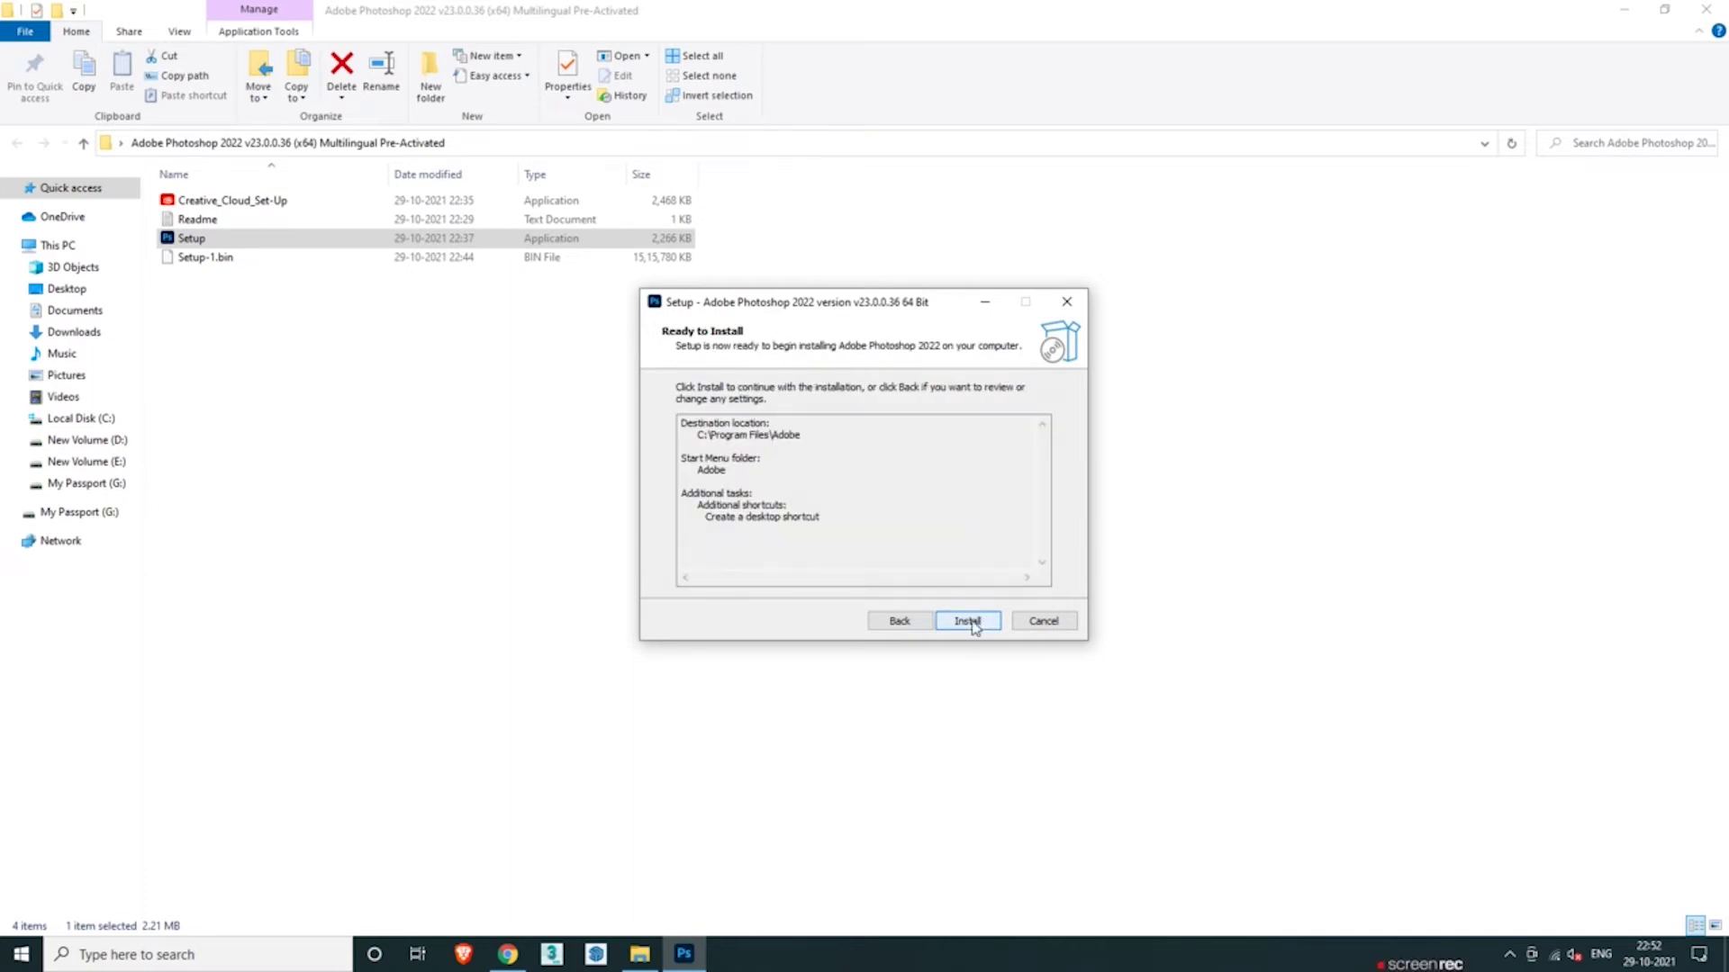
left_click(981, 624)
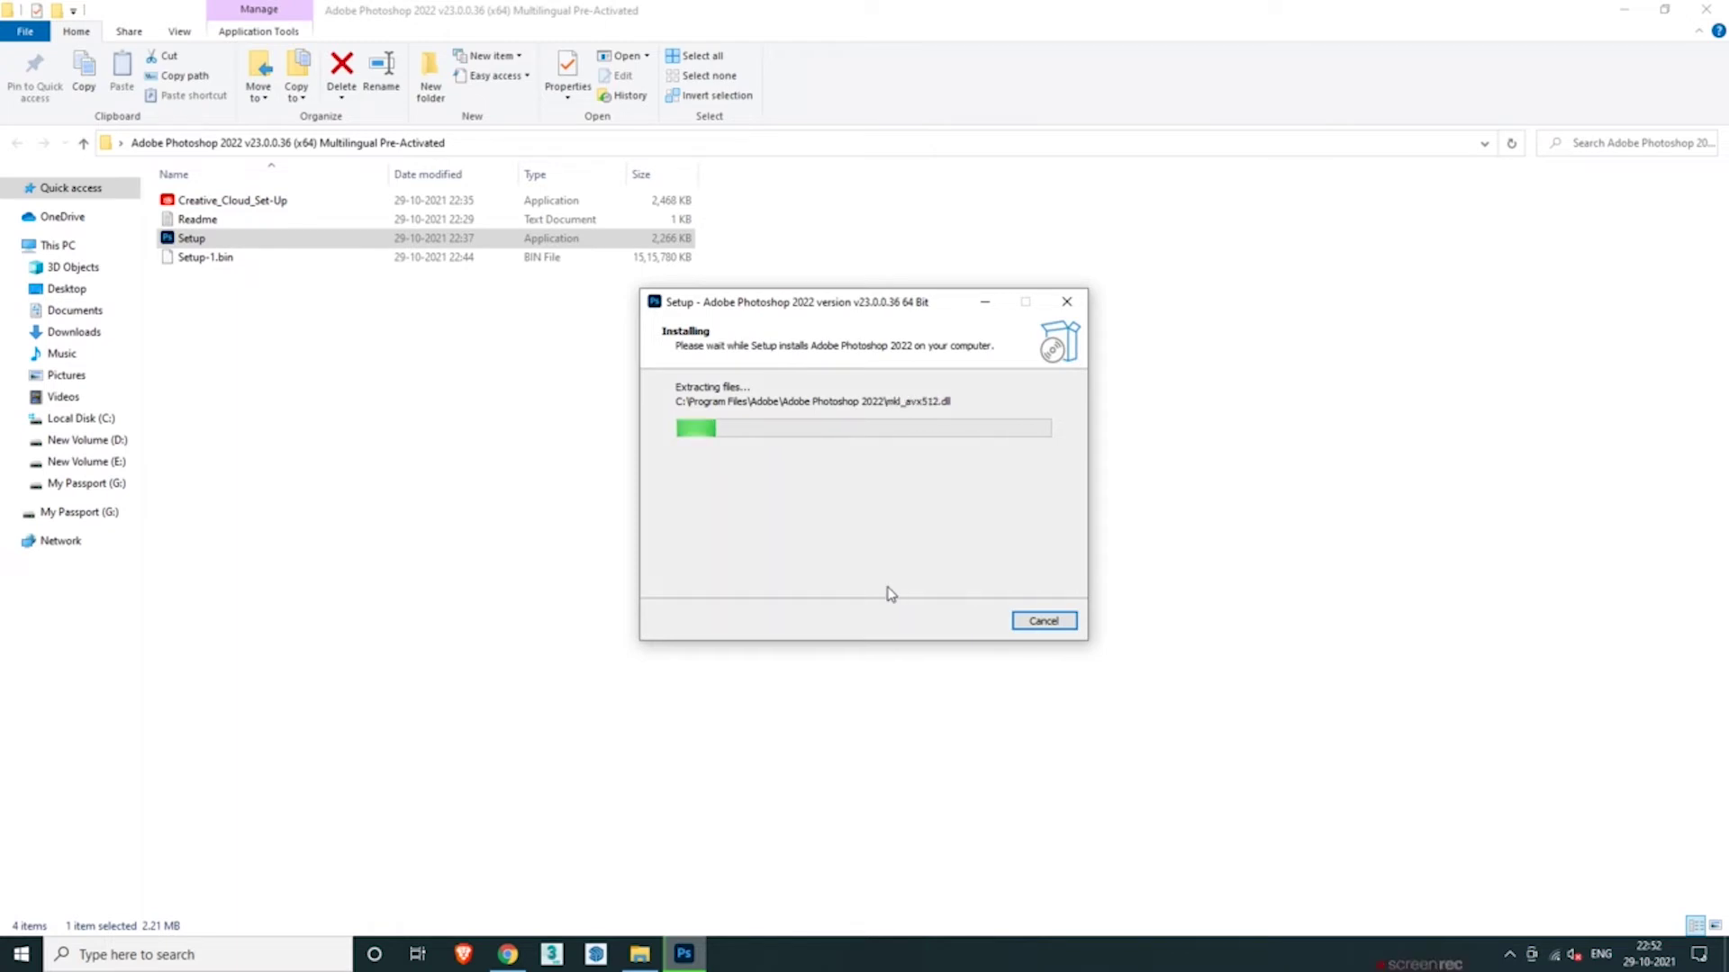
Step: Minimize File Explorer and move the installer window aside while installation progresses
left_click(1623, 11)
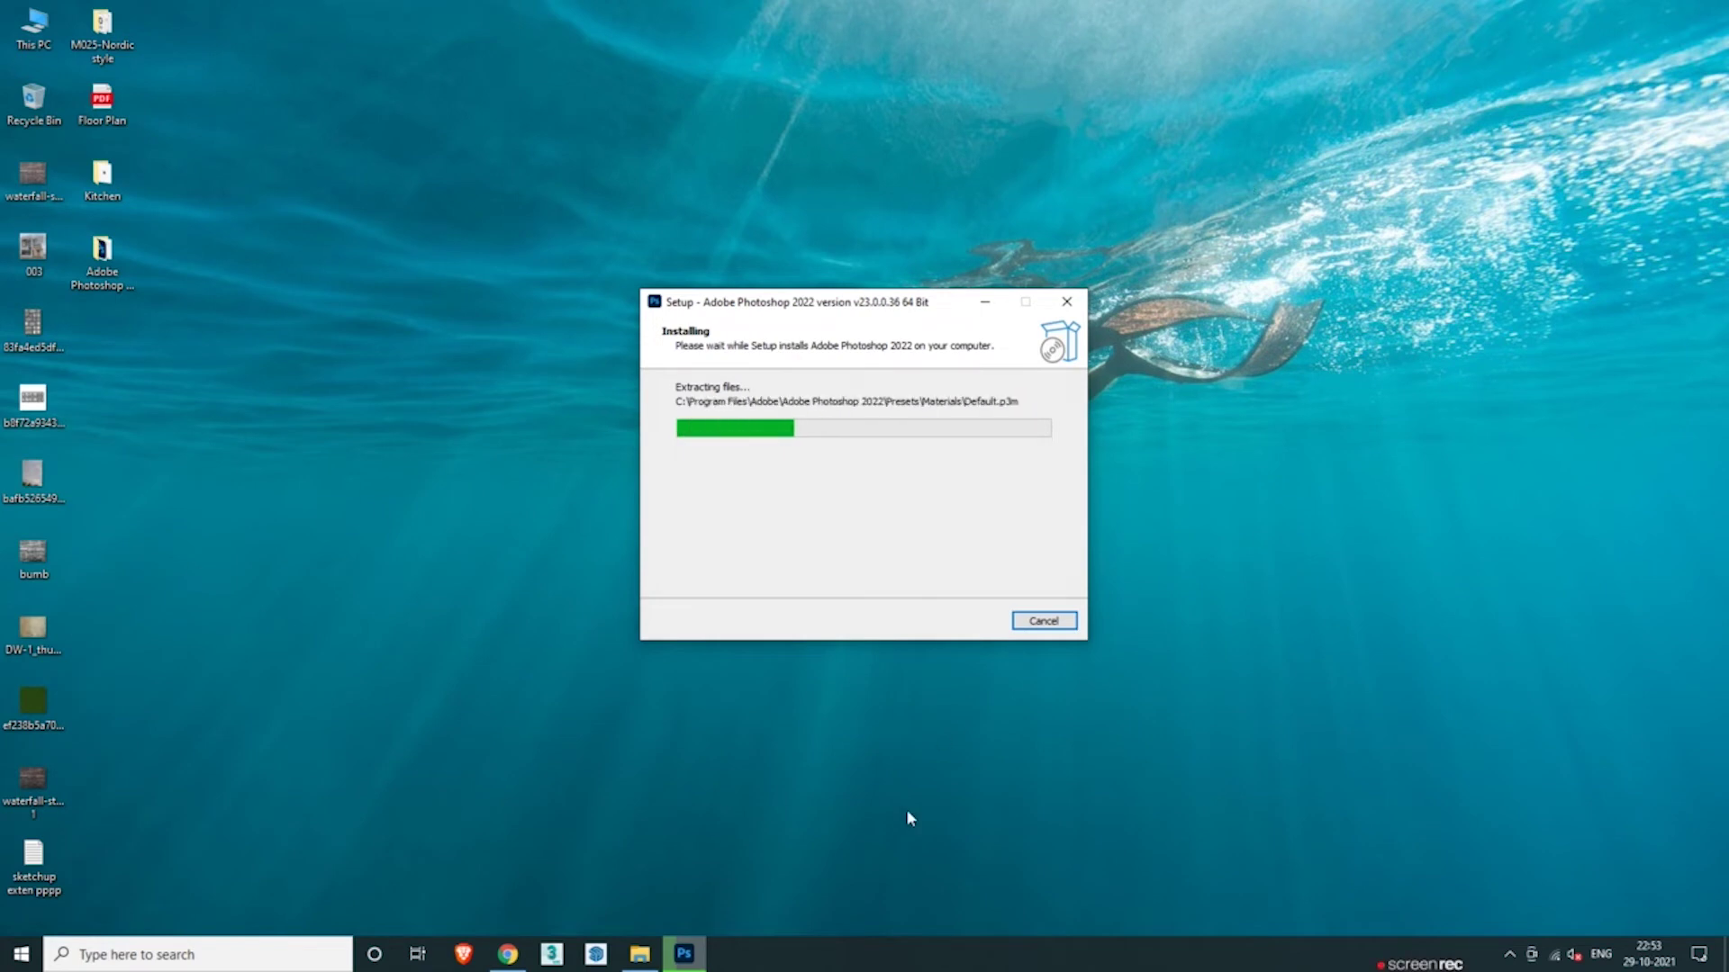
left_click(685, 955)
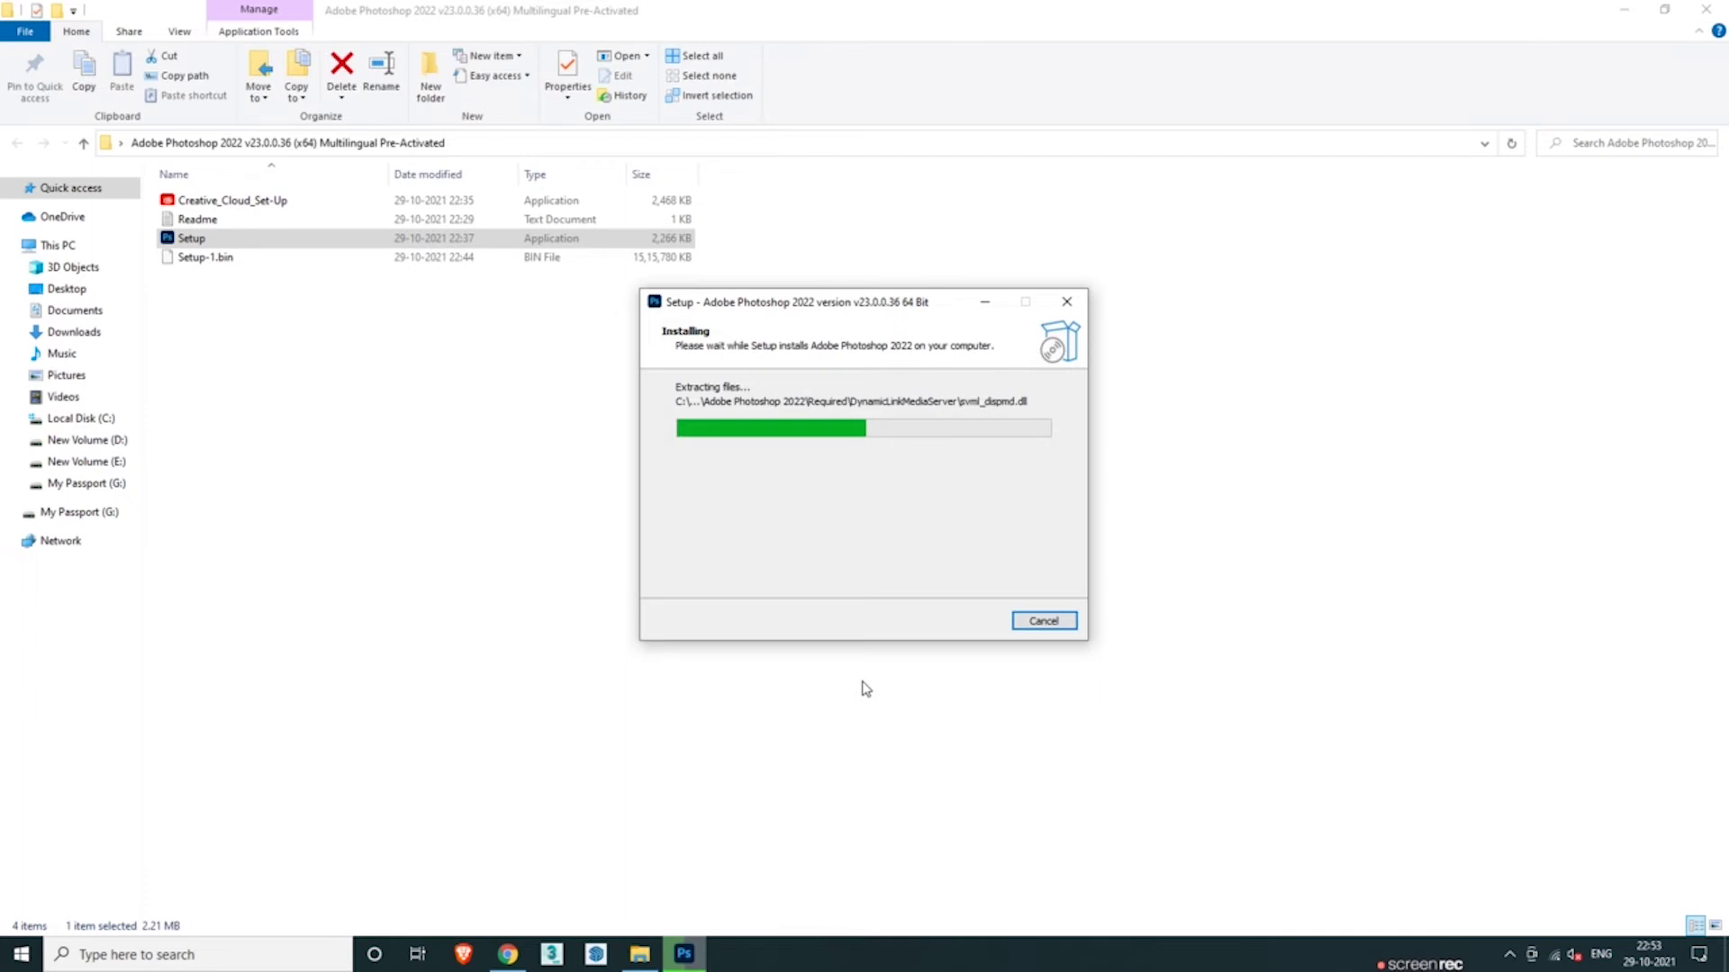
left_click(1624, 9)
left_click_drag(838, 306, 585, 135)
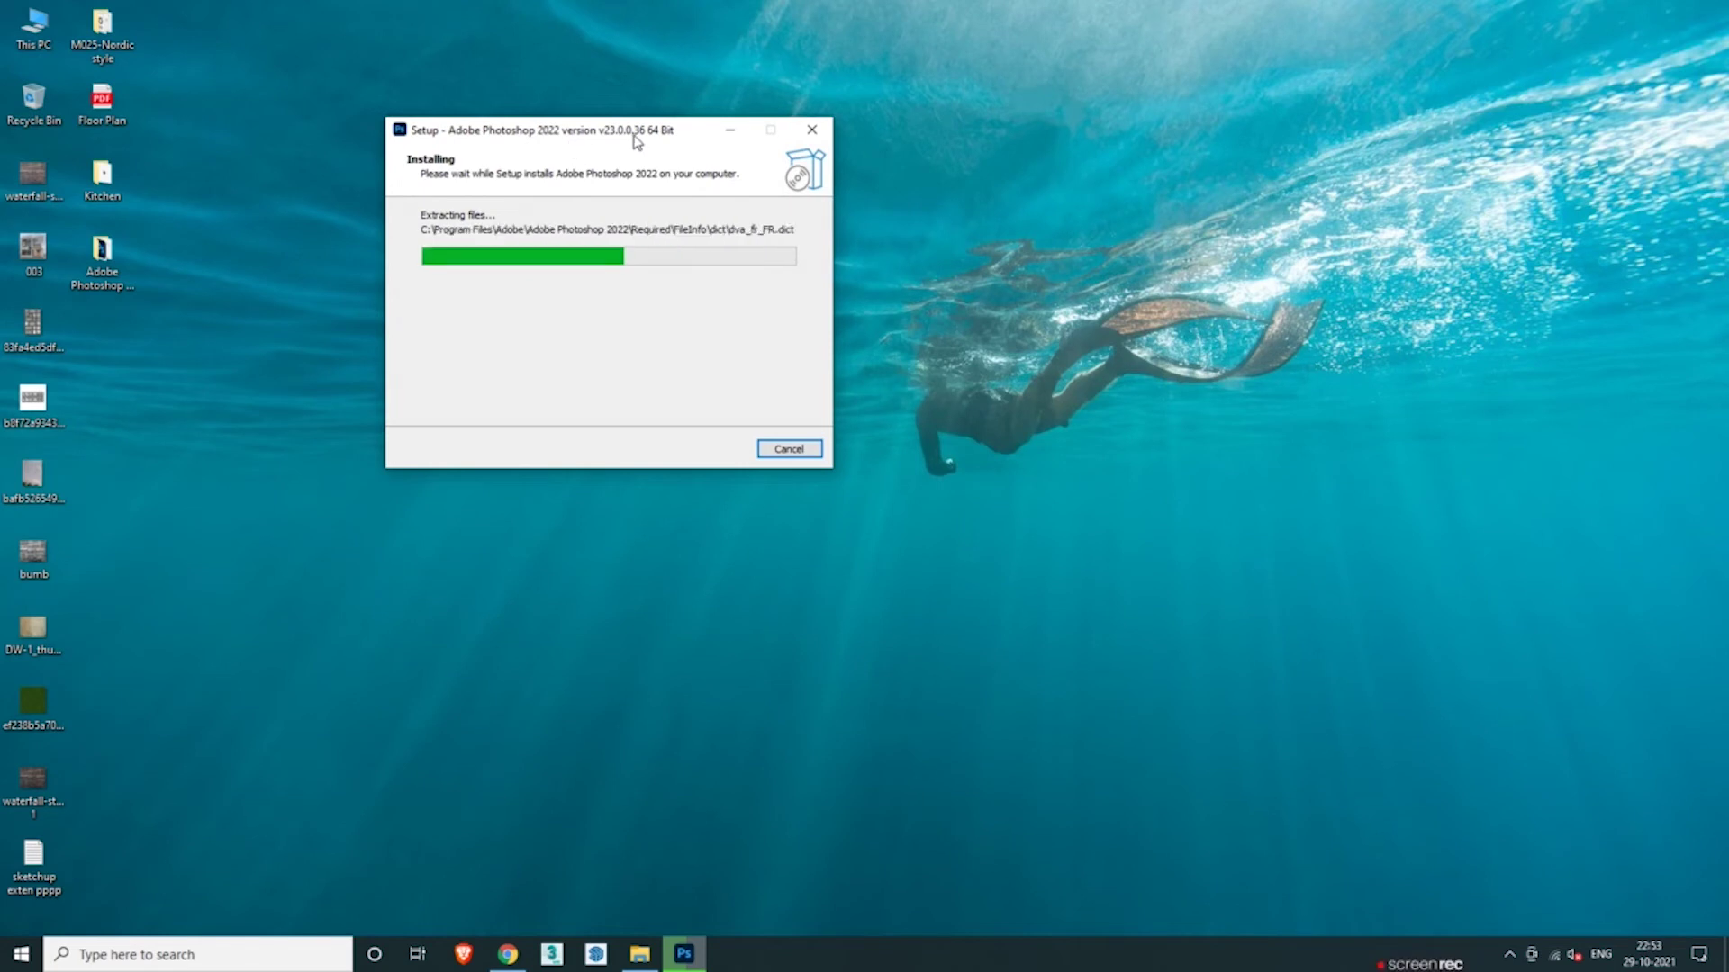
left_click_drag(636, 141, 768, 126)
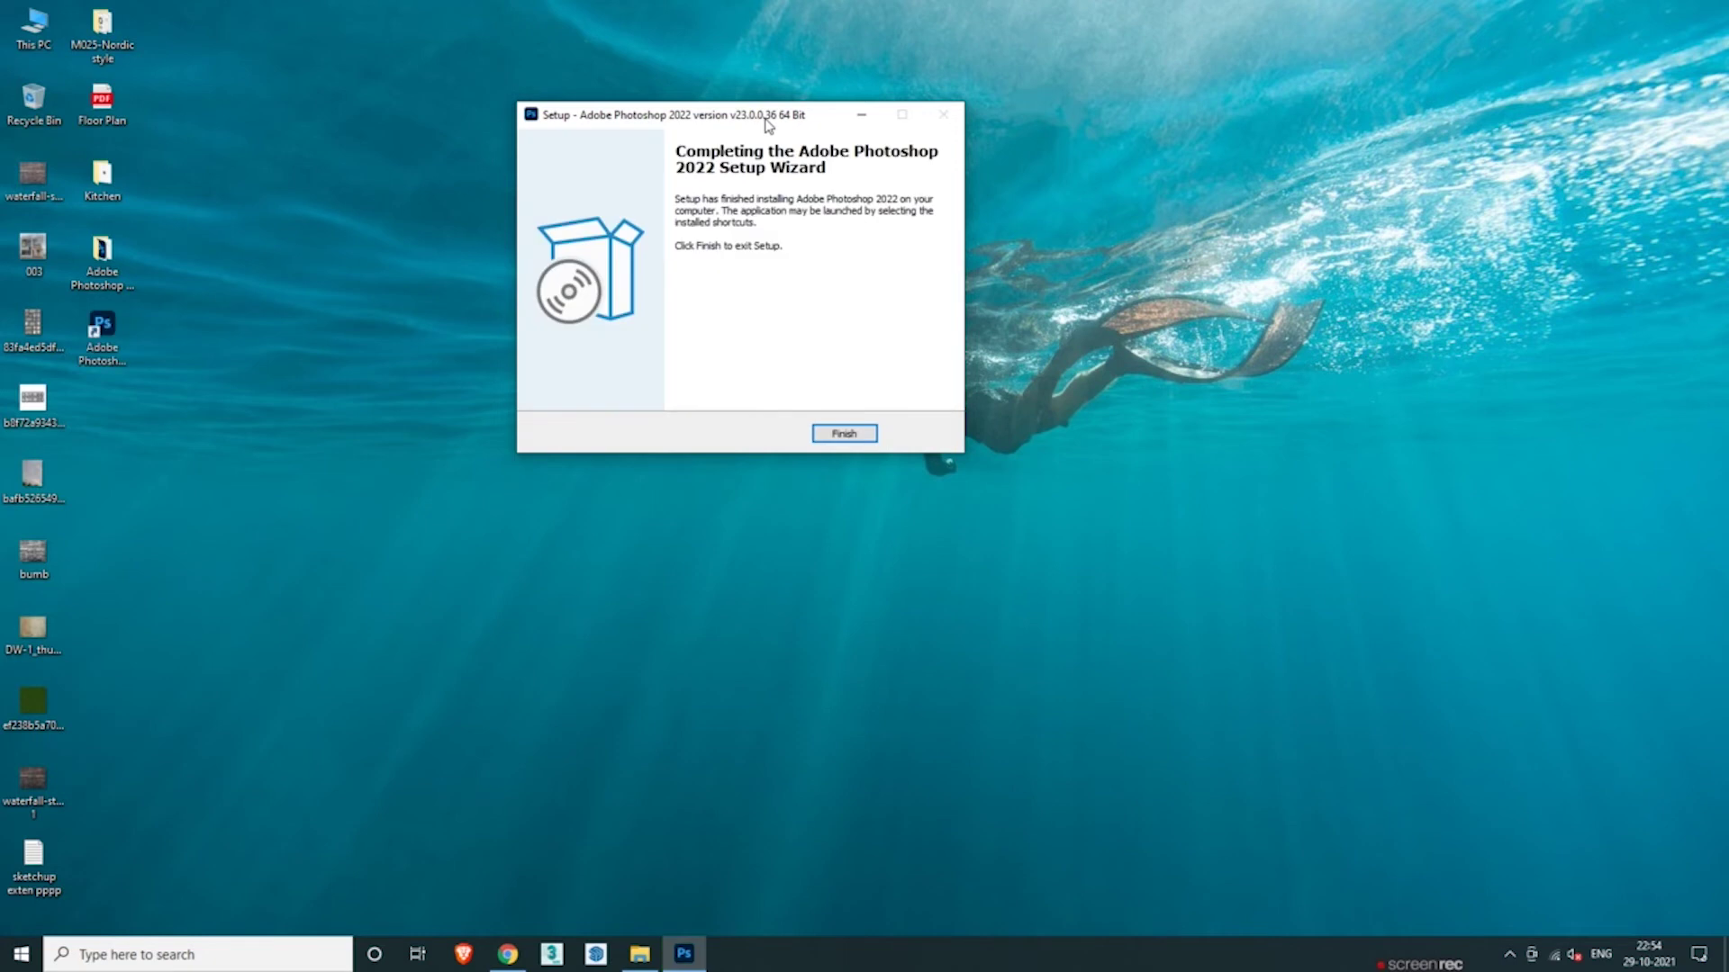
Step: Finish the installer, refresh the desktop twice, and launch Photoshop 2022 from its new shortcut
left_click(835, 442)
right_click(397, 355)
left_click(441, 401)
right_click(365, 342)
left_click(428, 397)
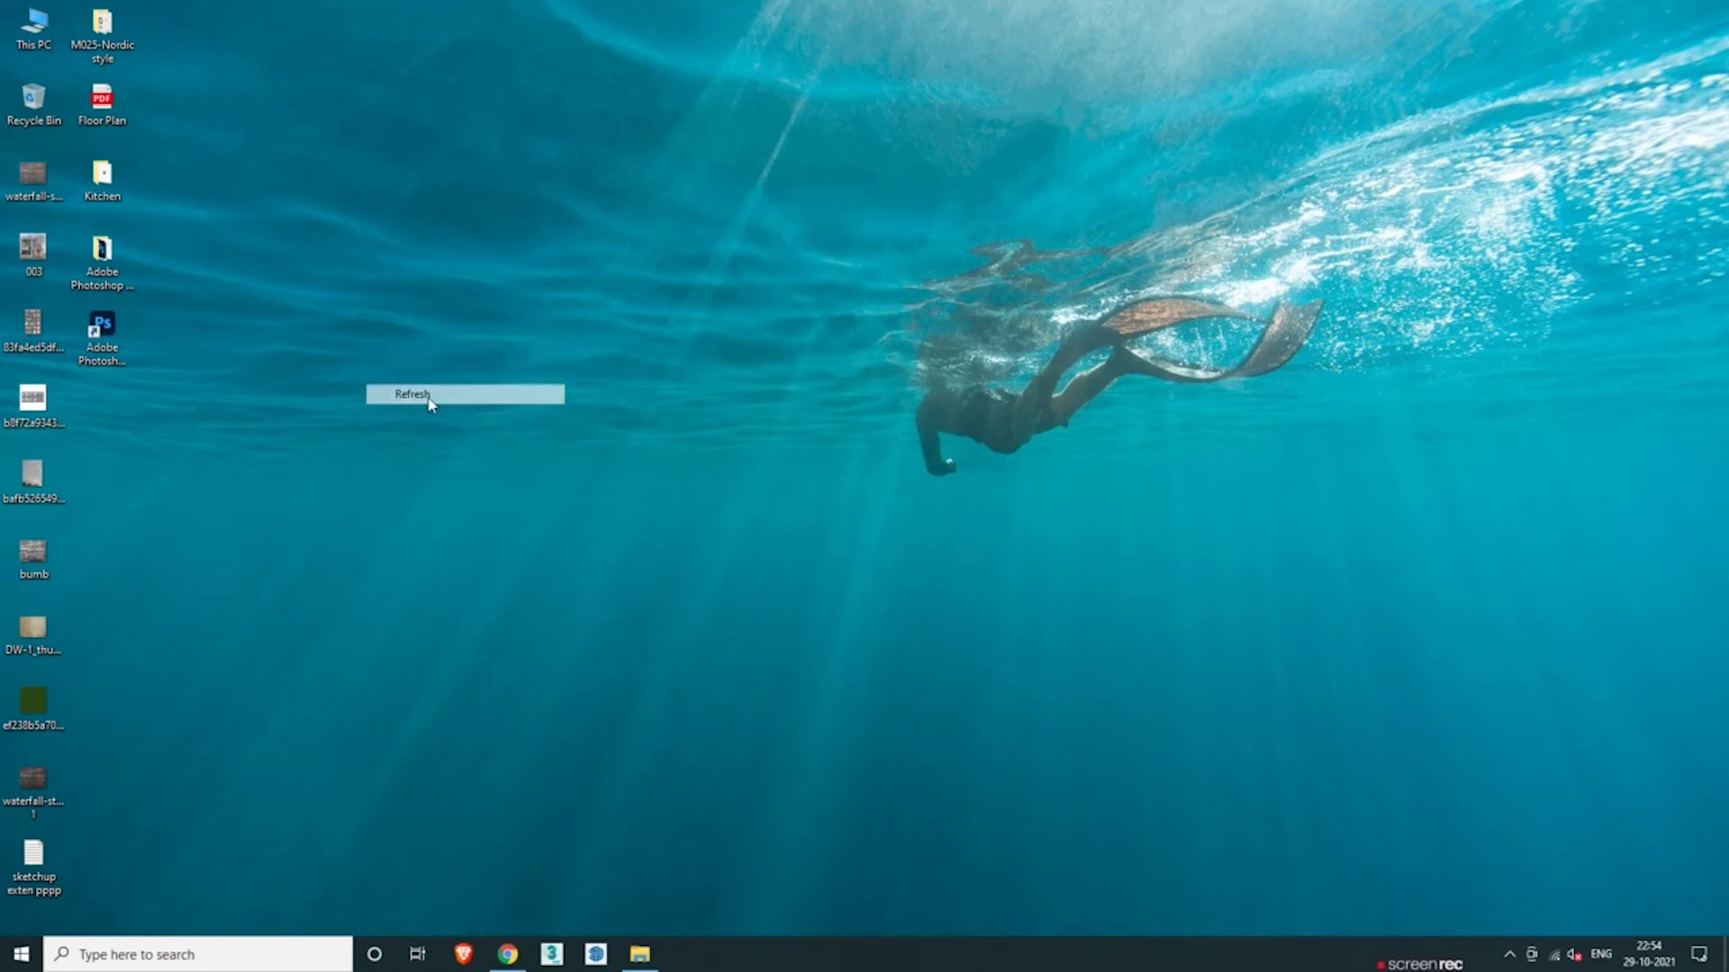
double_click(112, 335)
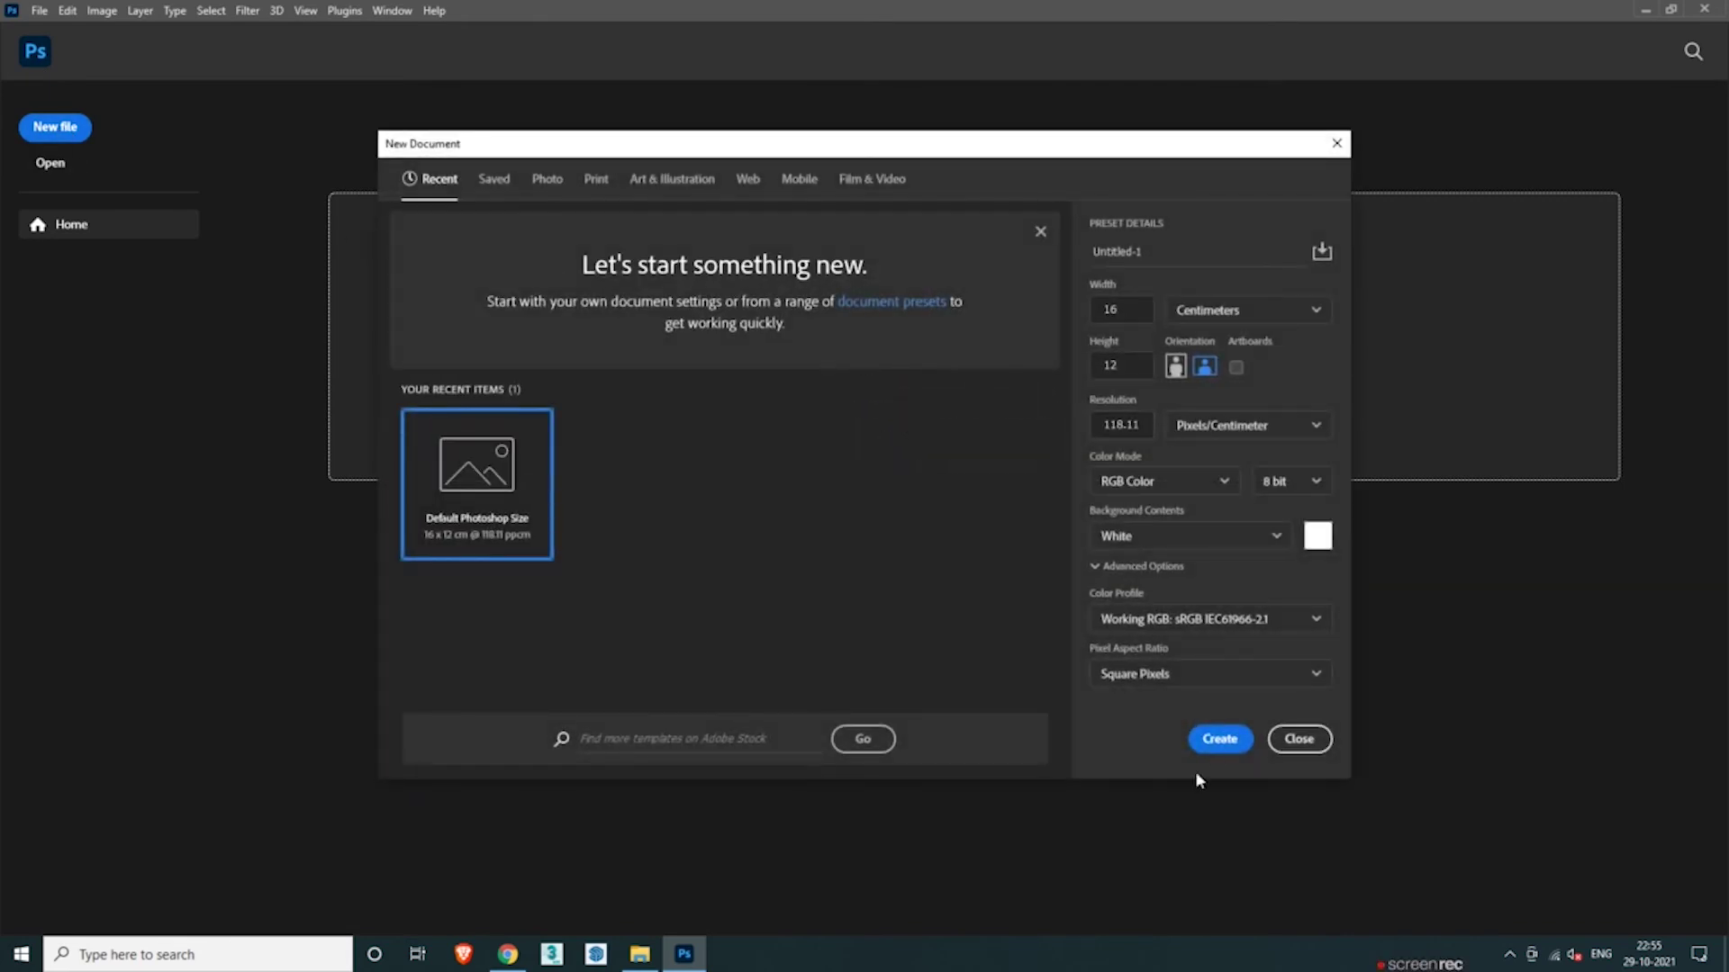
Step: Open shadows_highlights_before.jpeg, unlock Background as Layer 0, and apply the Camera Raw Filter
left_click(1219, 739)
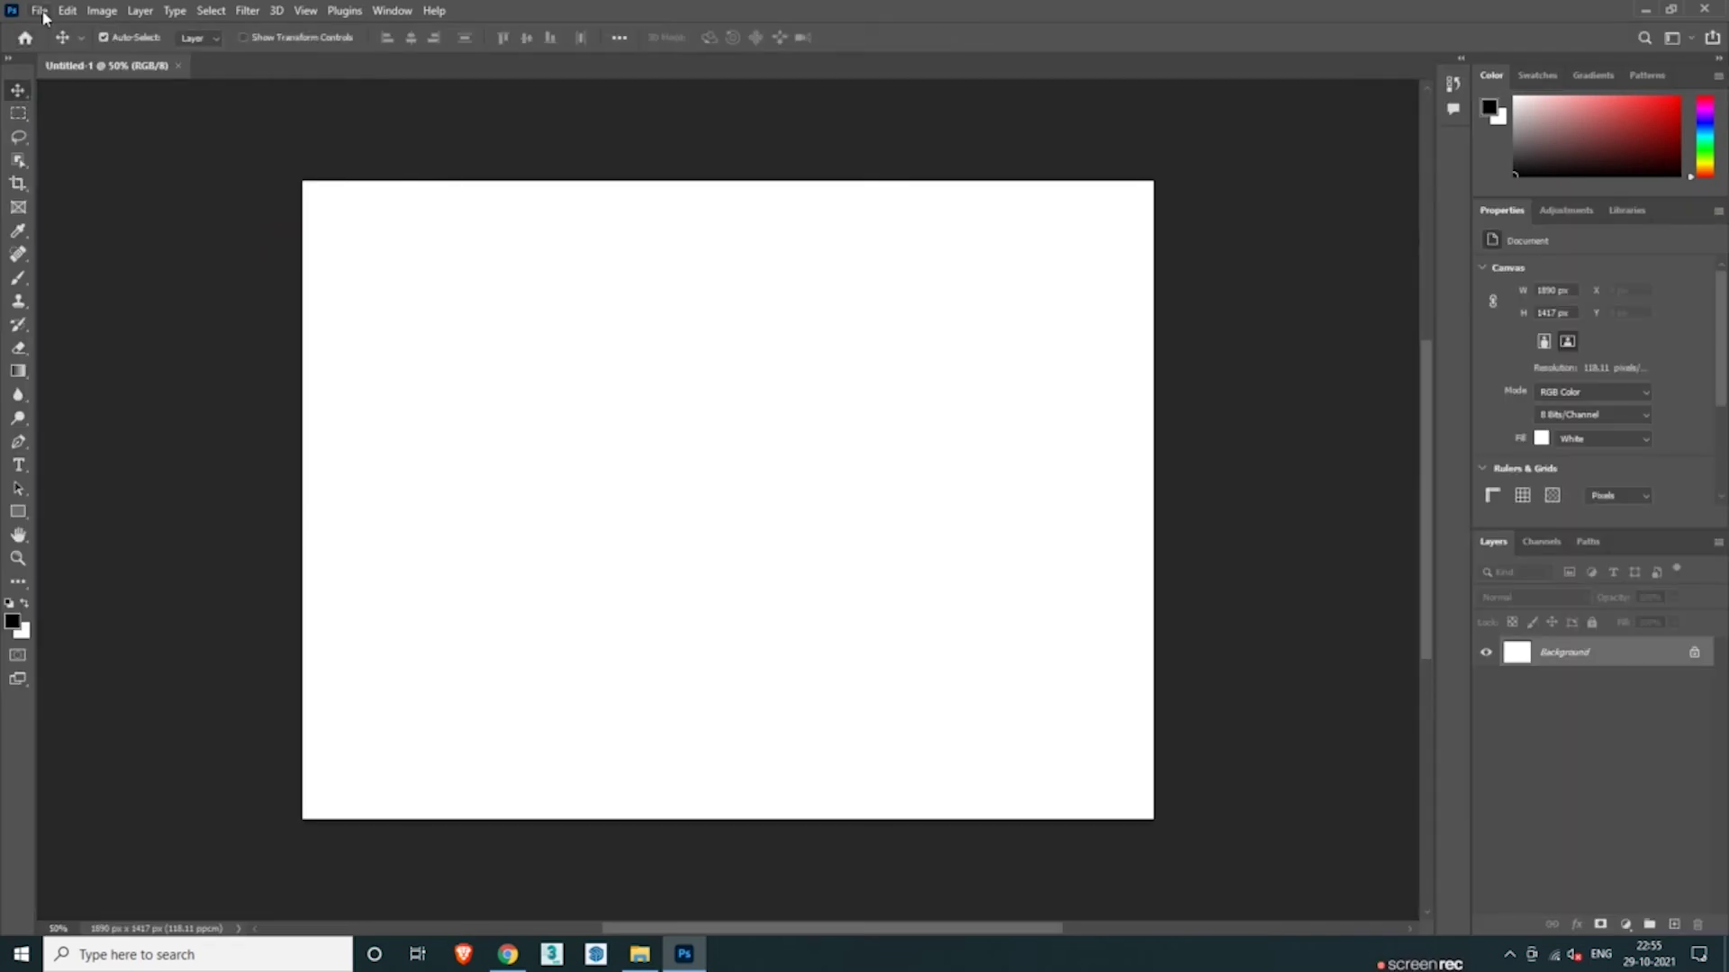
left_click(39, 11)
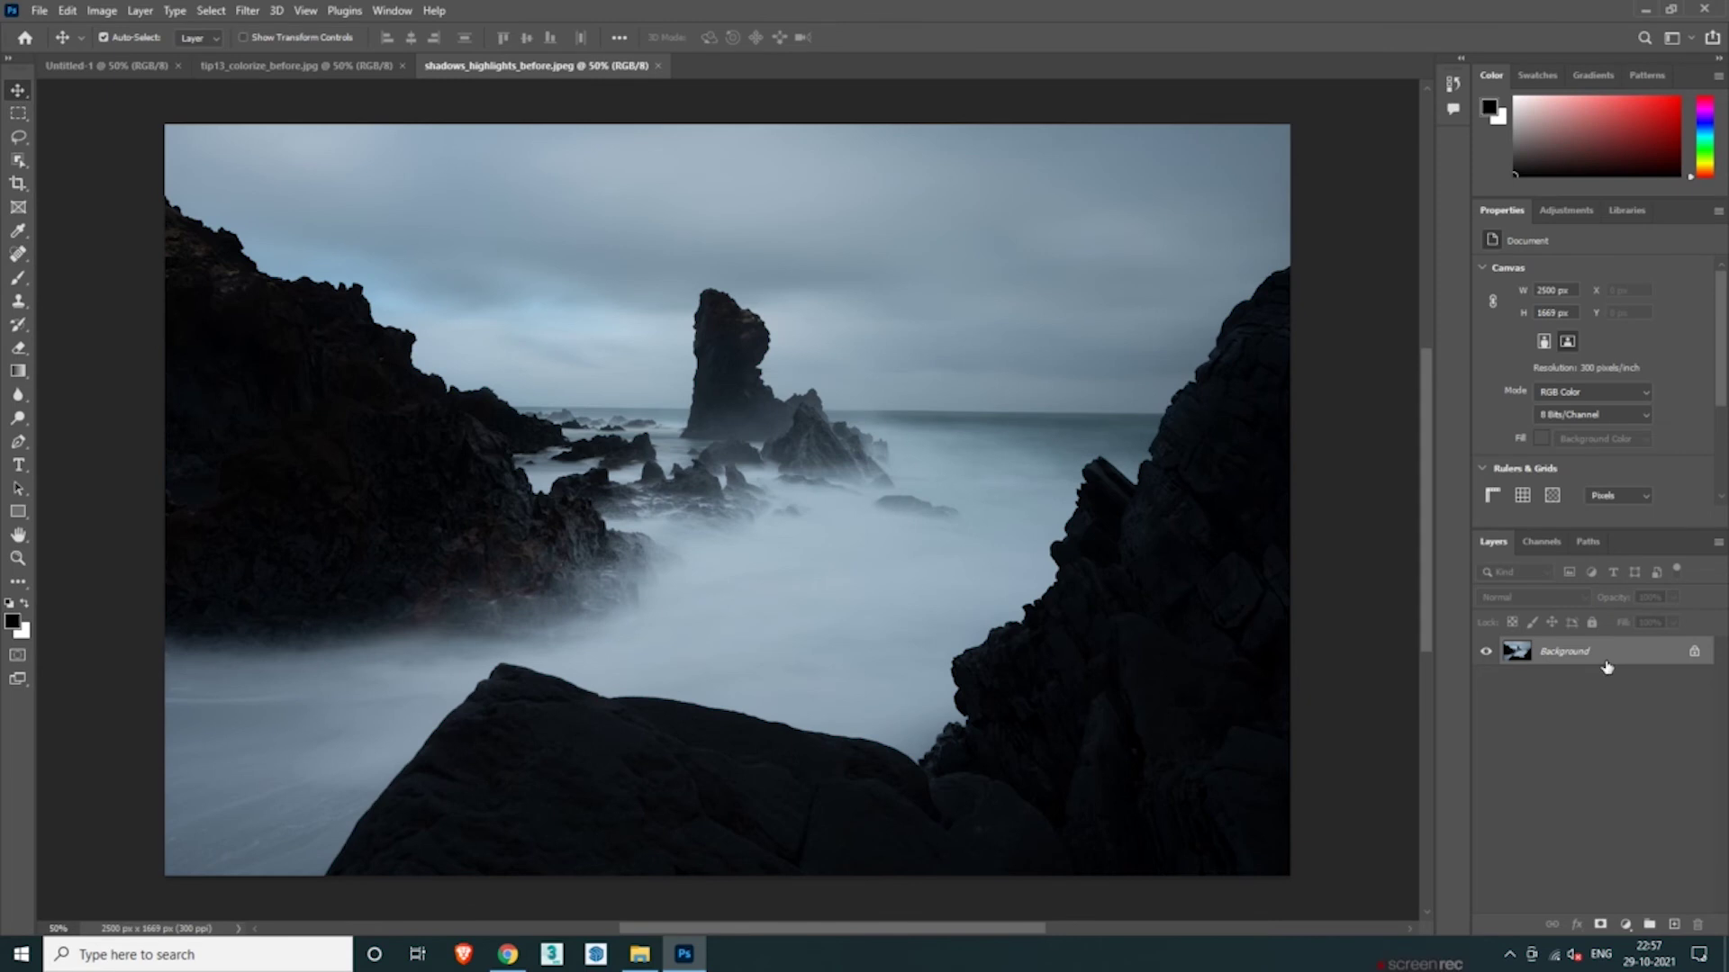
double_click(1607, 666)
left_click(1006, 282)
left_click(247, 10)
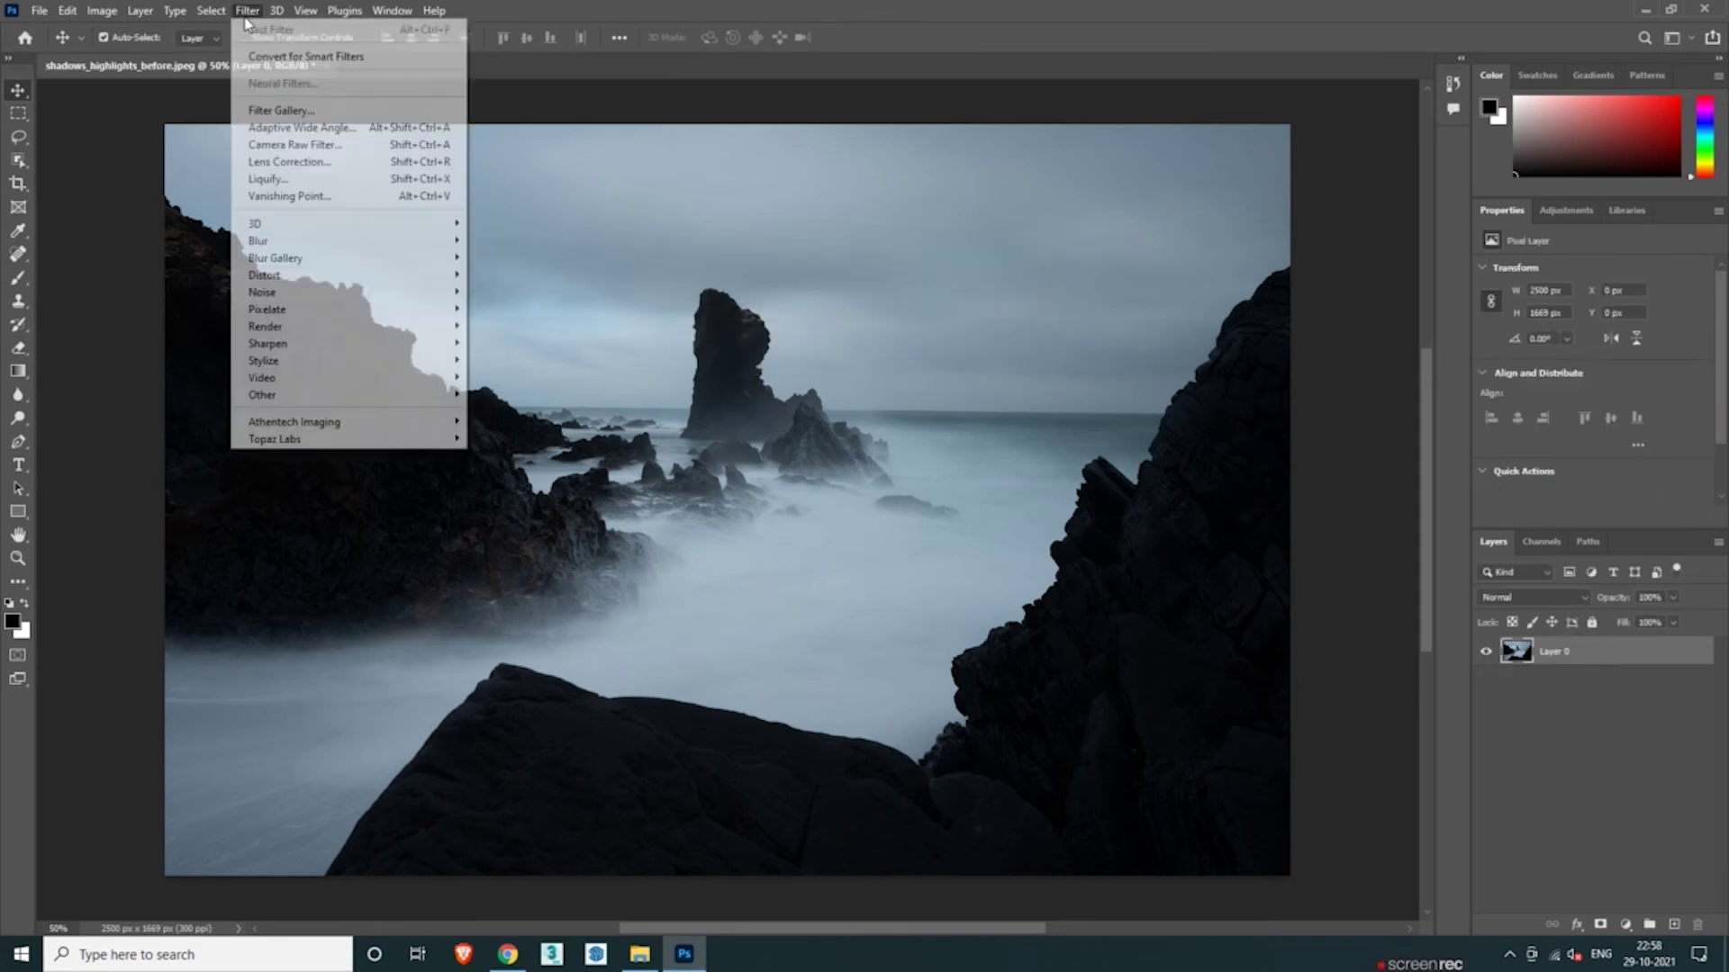
left_click(341, 145)
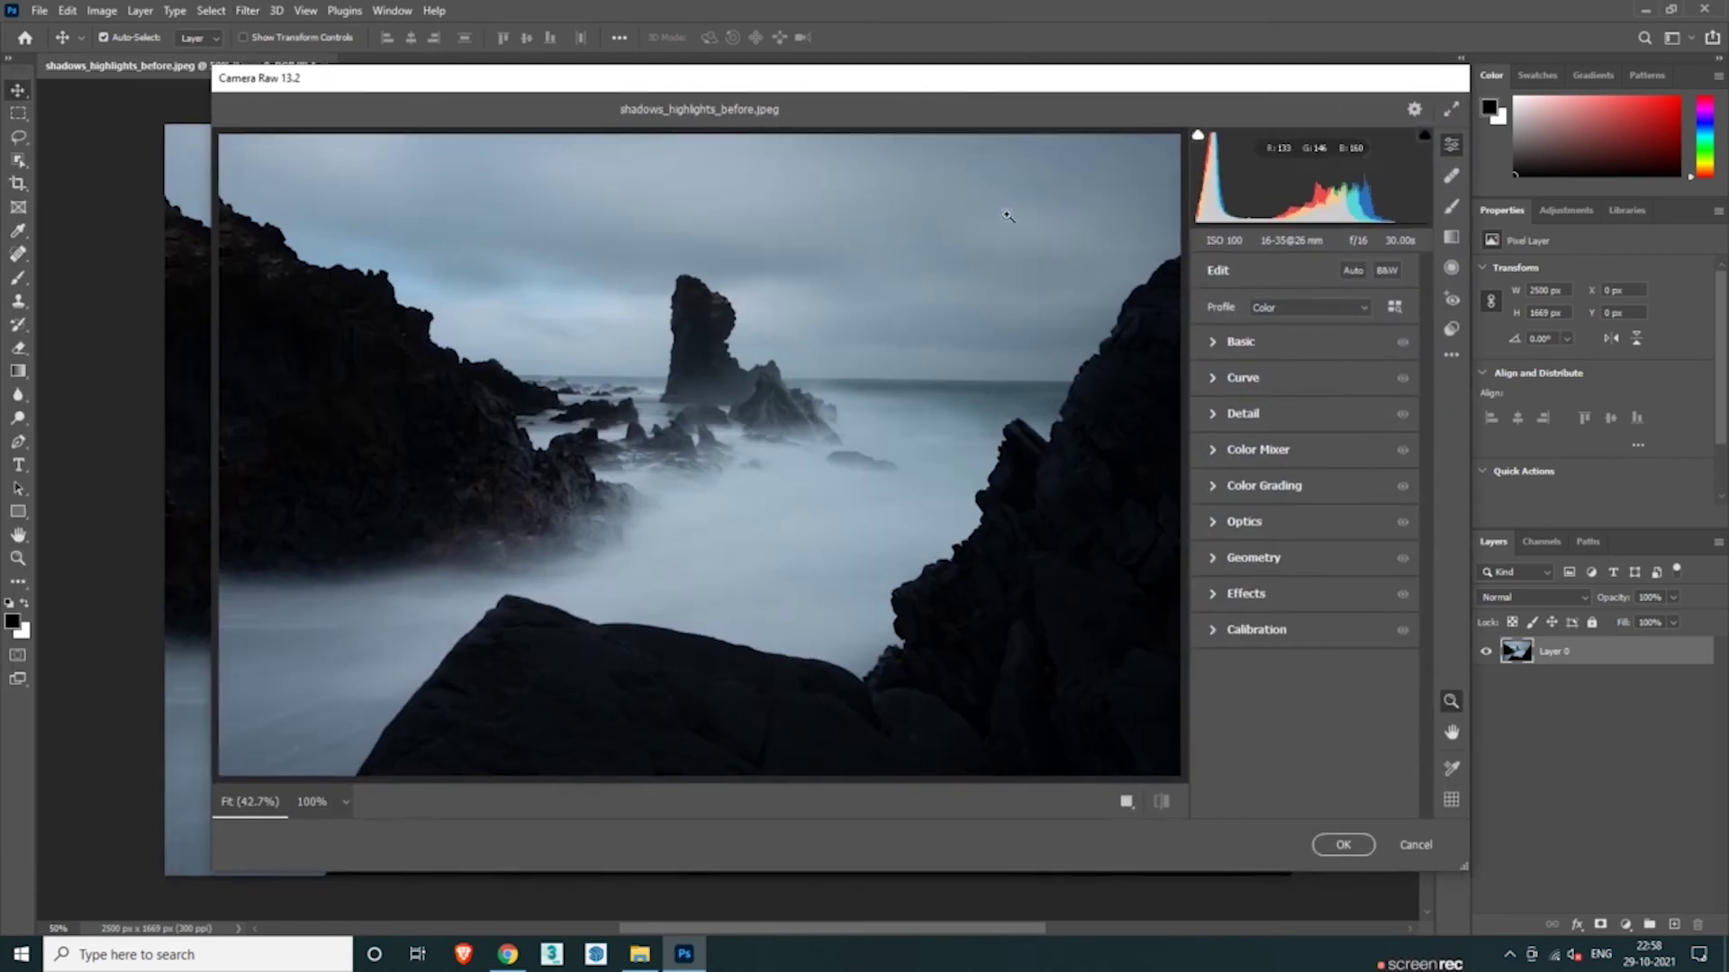
Step: Keep the Color profile and set Exposure +0.70, Contrast -18, Highlights +16 in the Basic panel
left_click(1213, 344)
left_click(1324, 371)
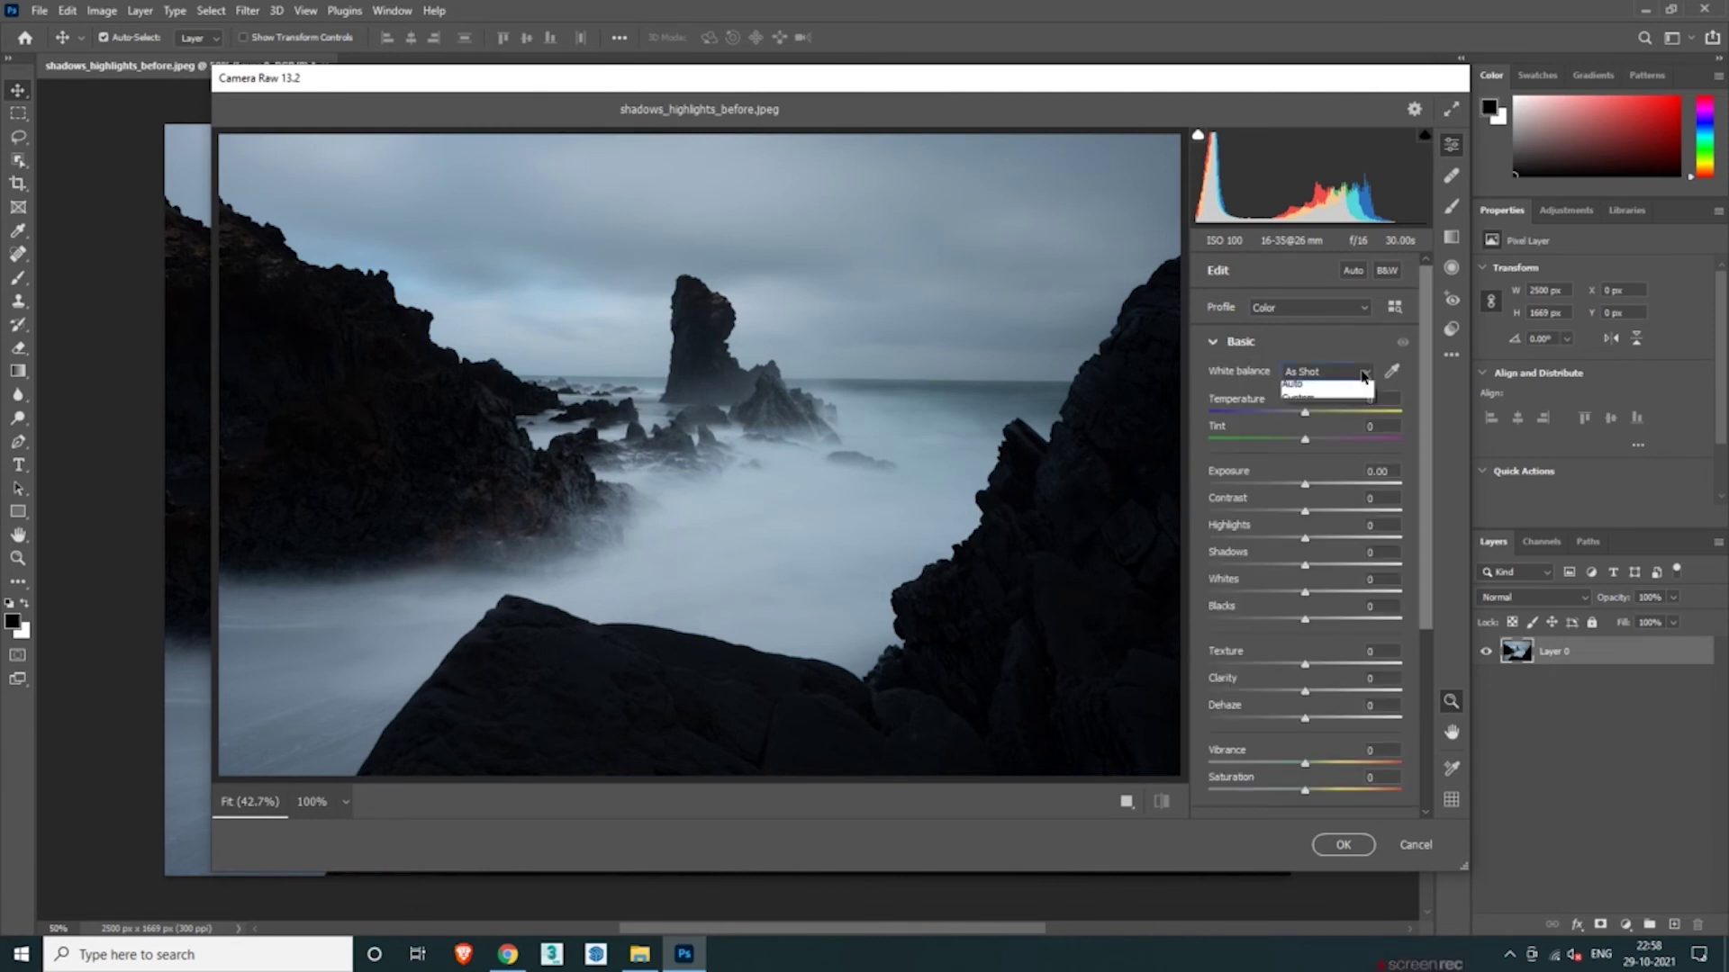
left_click(1324, 371)
left_click(1365, 307)
left_click(1365, 307)
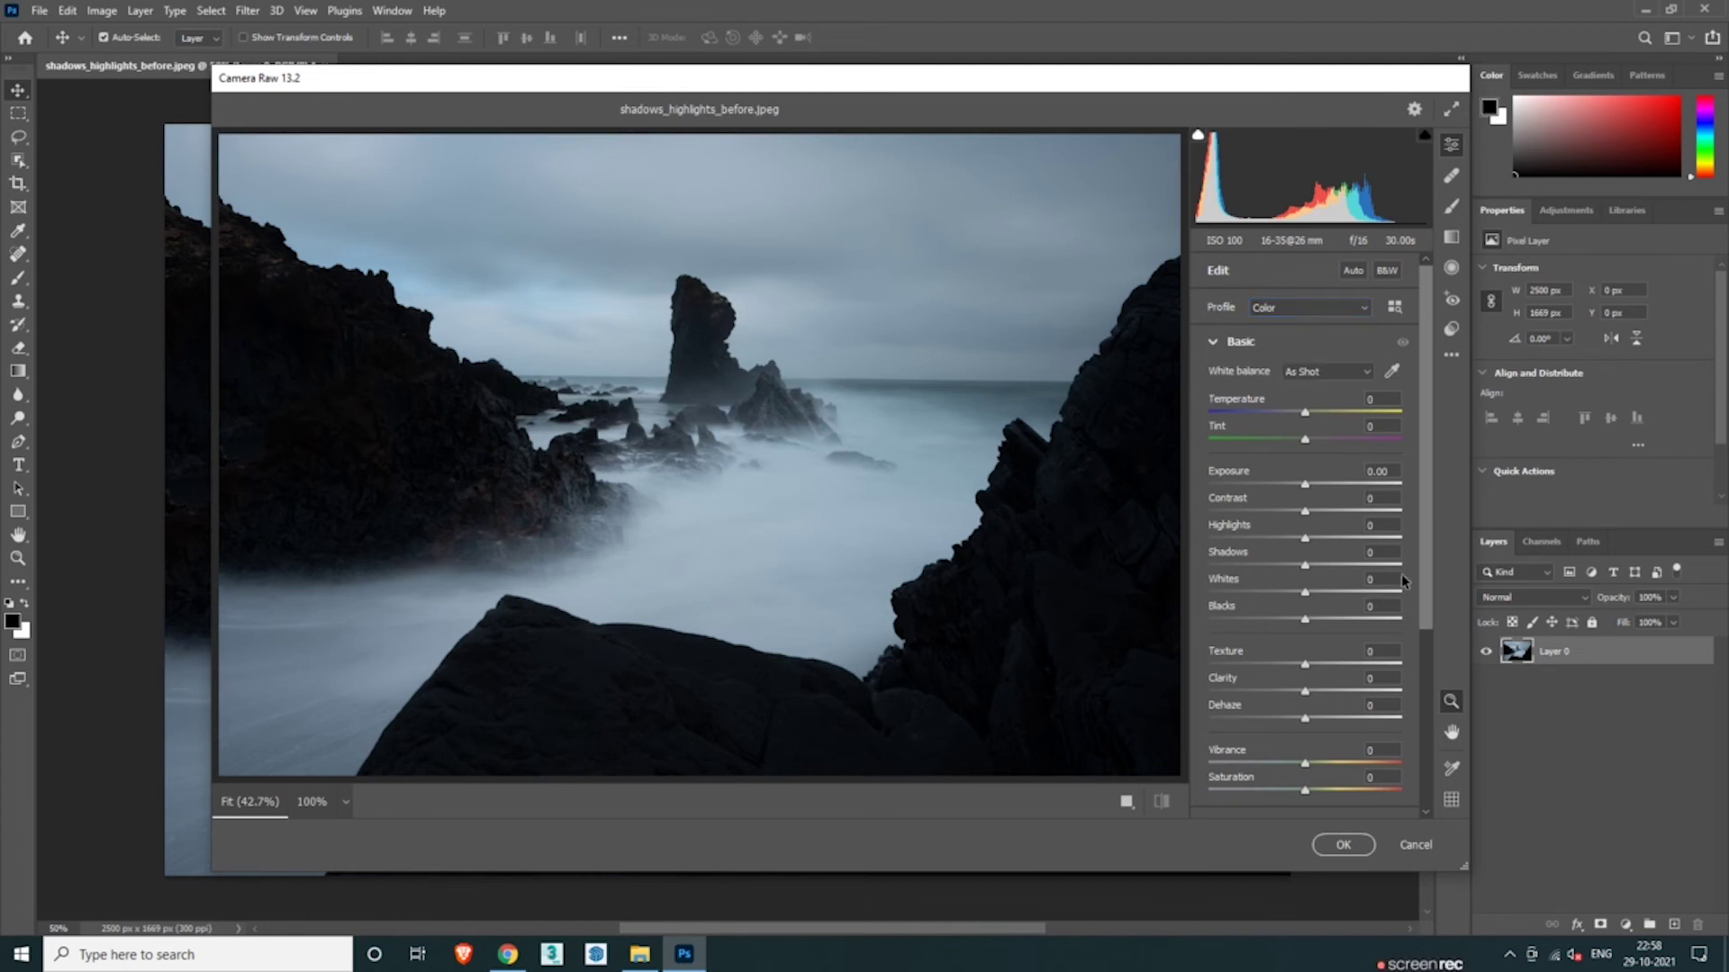
scroll(1428, 609, "down", 2)
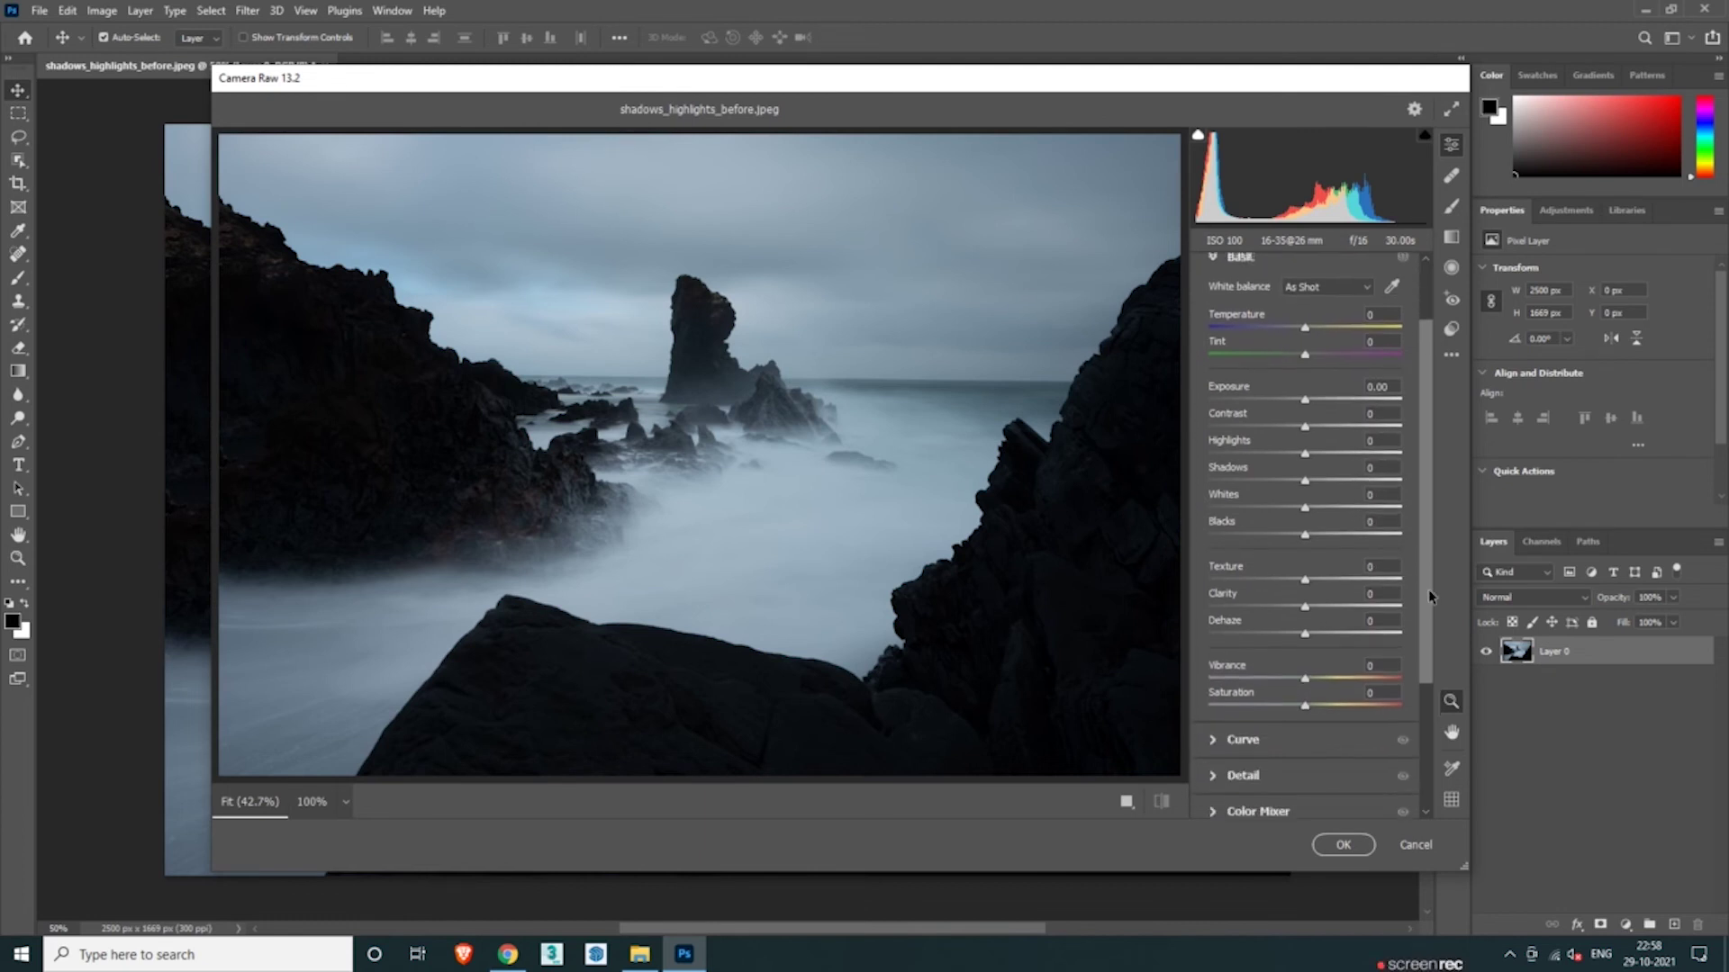
mouse_move(1307, 458)
left_mouse_down()
mouse_move(1293, 484)
mouse_move(1322, 514)
left_mouse_up()
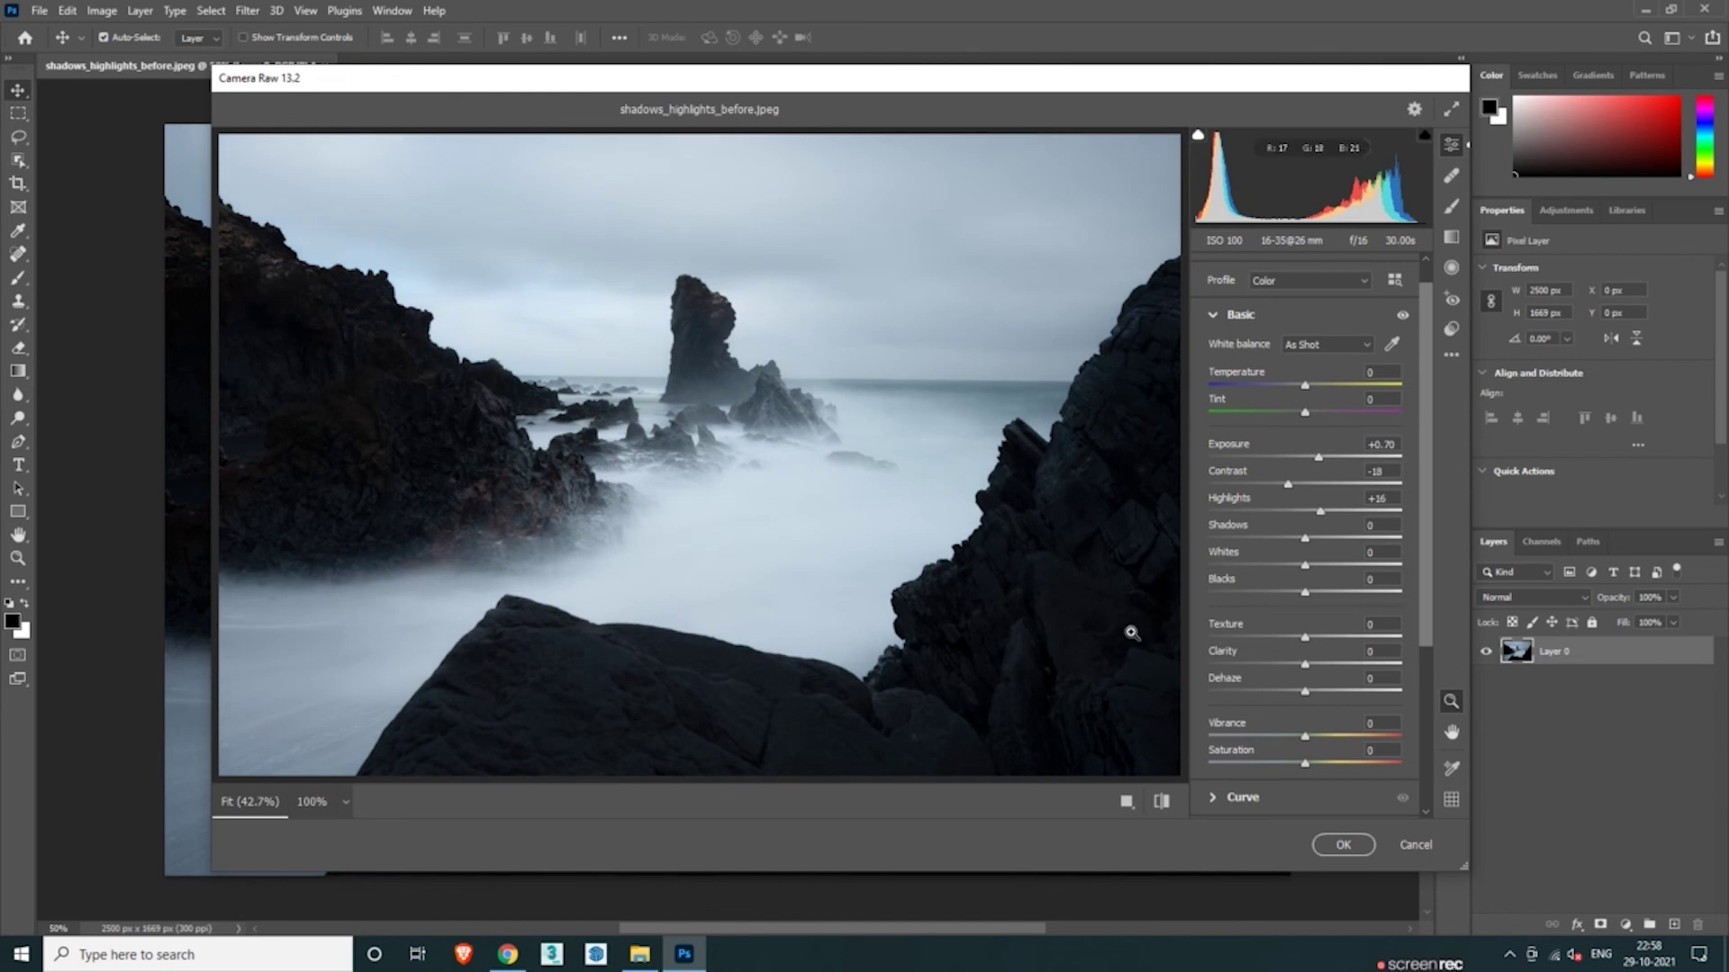
left_click(1161, 801)
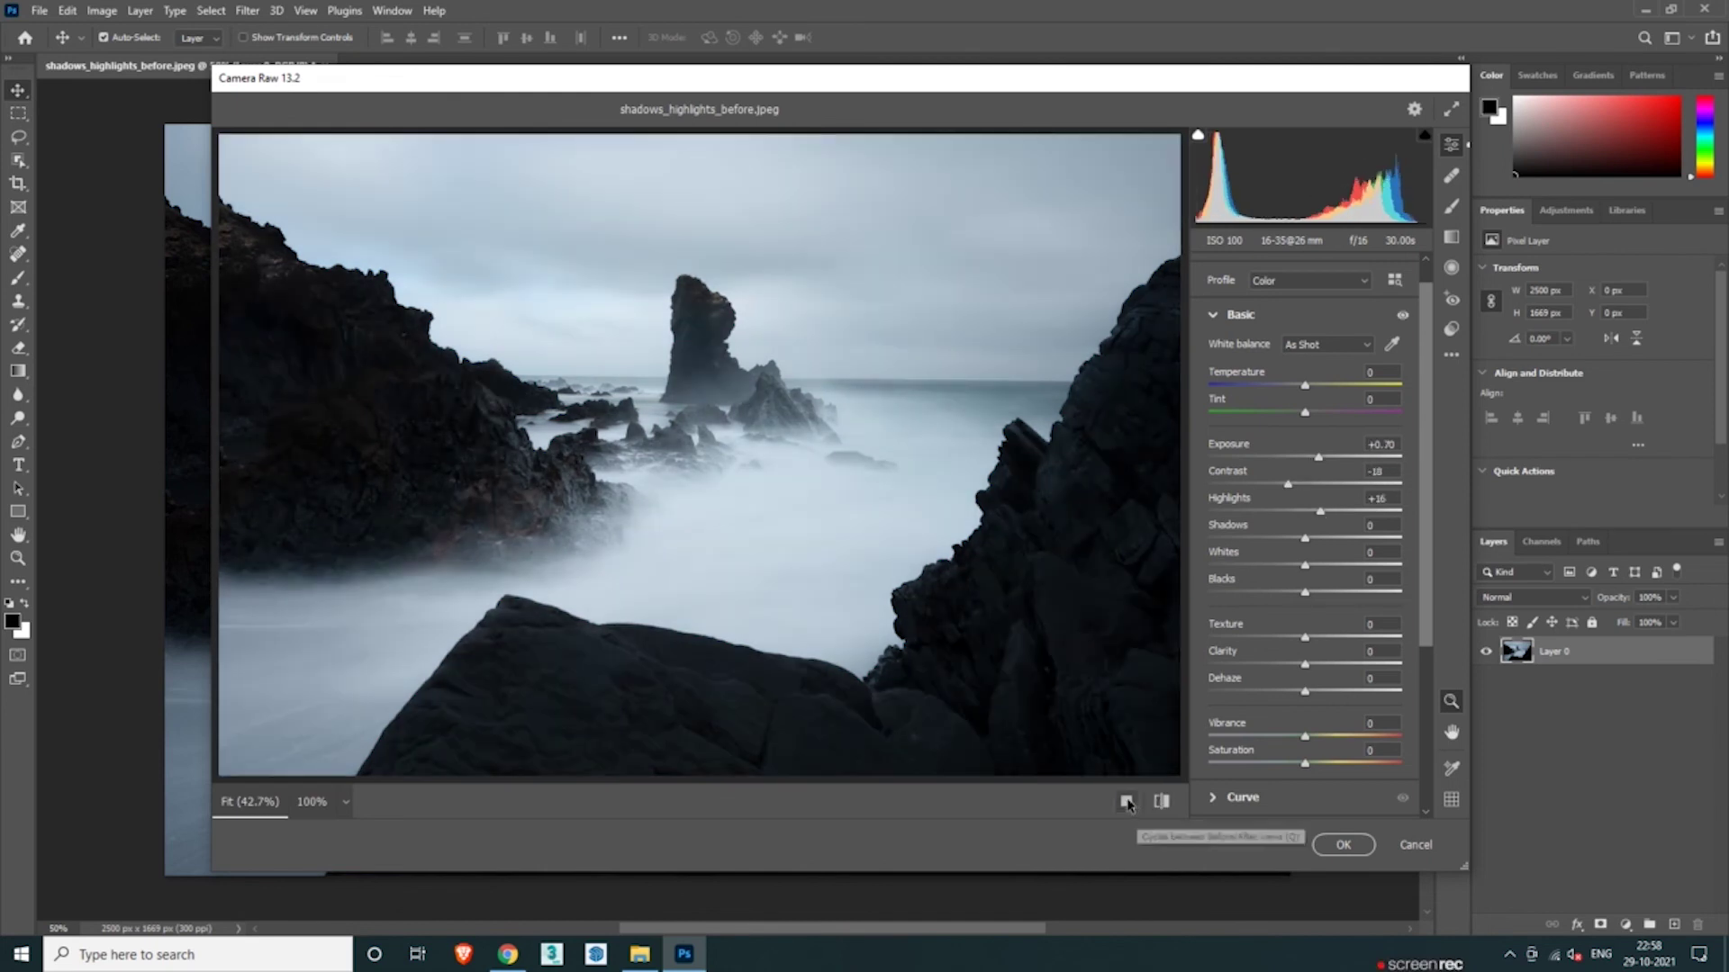
Step: Show before and after side by side, raising Highlights to +26 and Texture to +27
left_click(1162, 801)
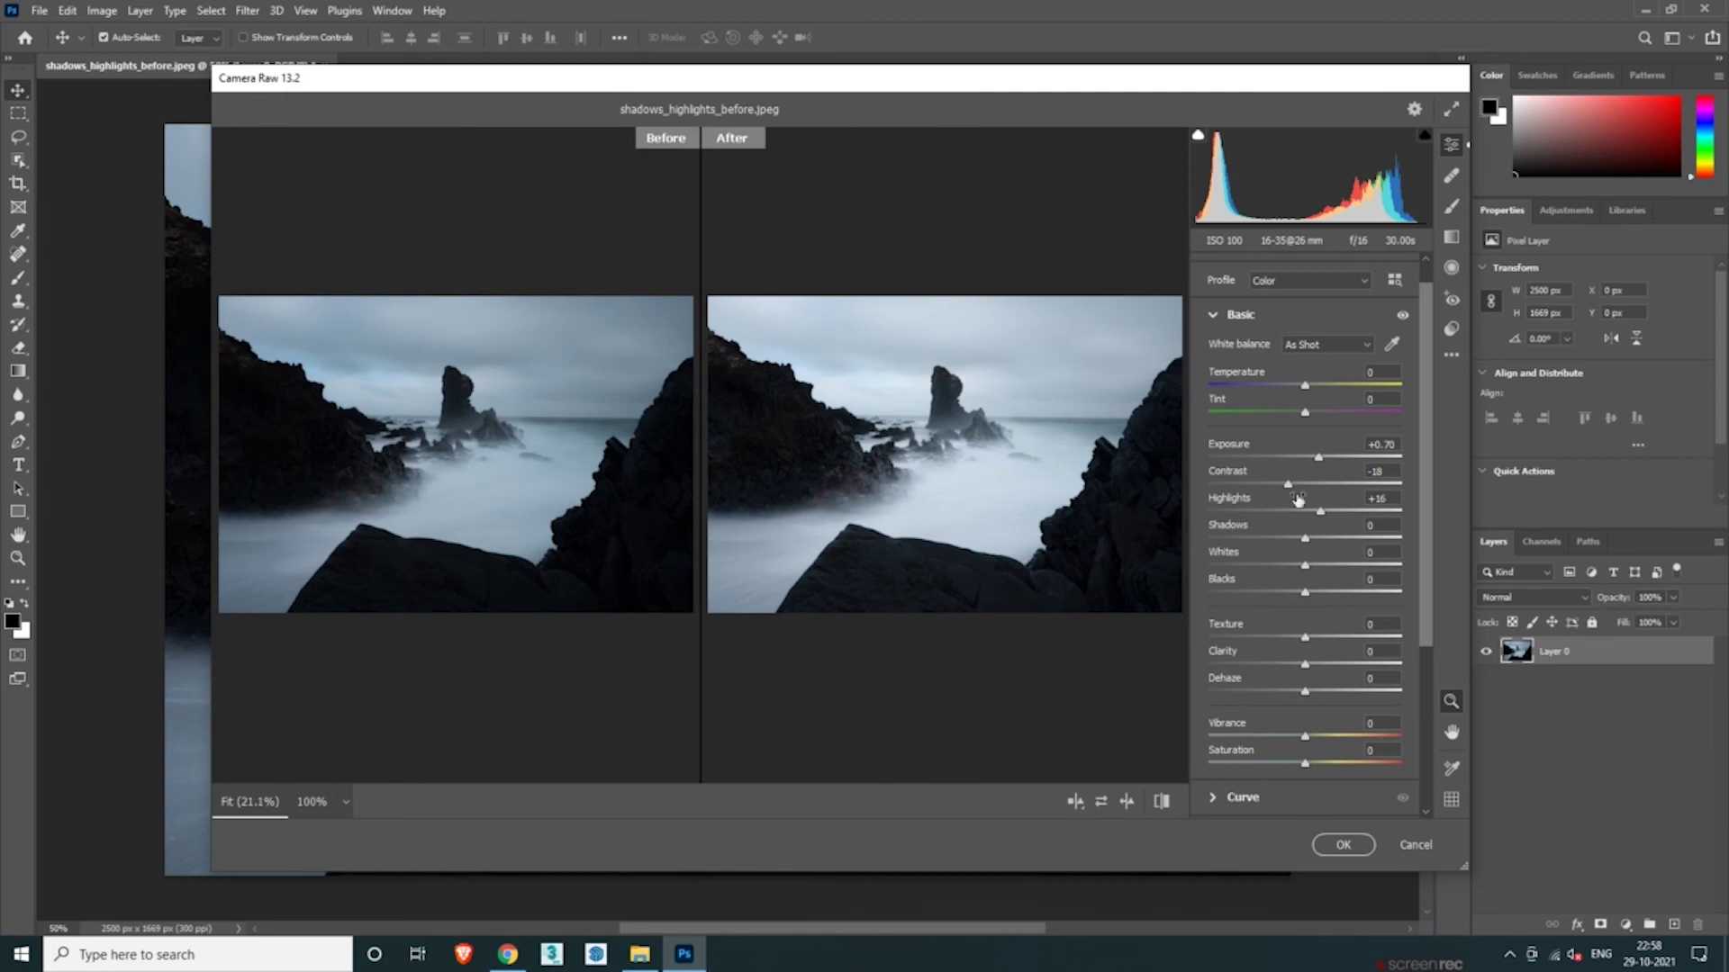
mouse_move(1324, 511)
left_mouse_down()
mouse_move(1273, 486)
mouse_move(1338, 565)
left_mouse_up()
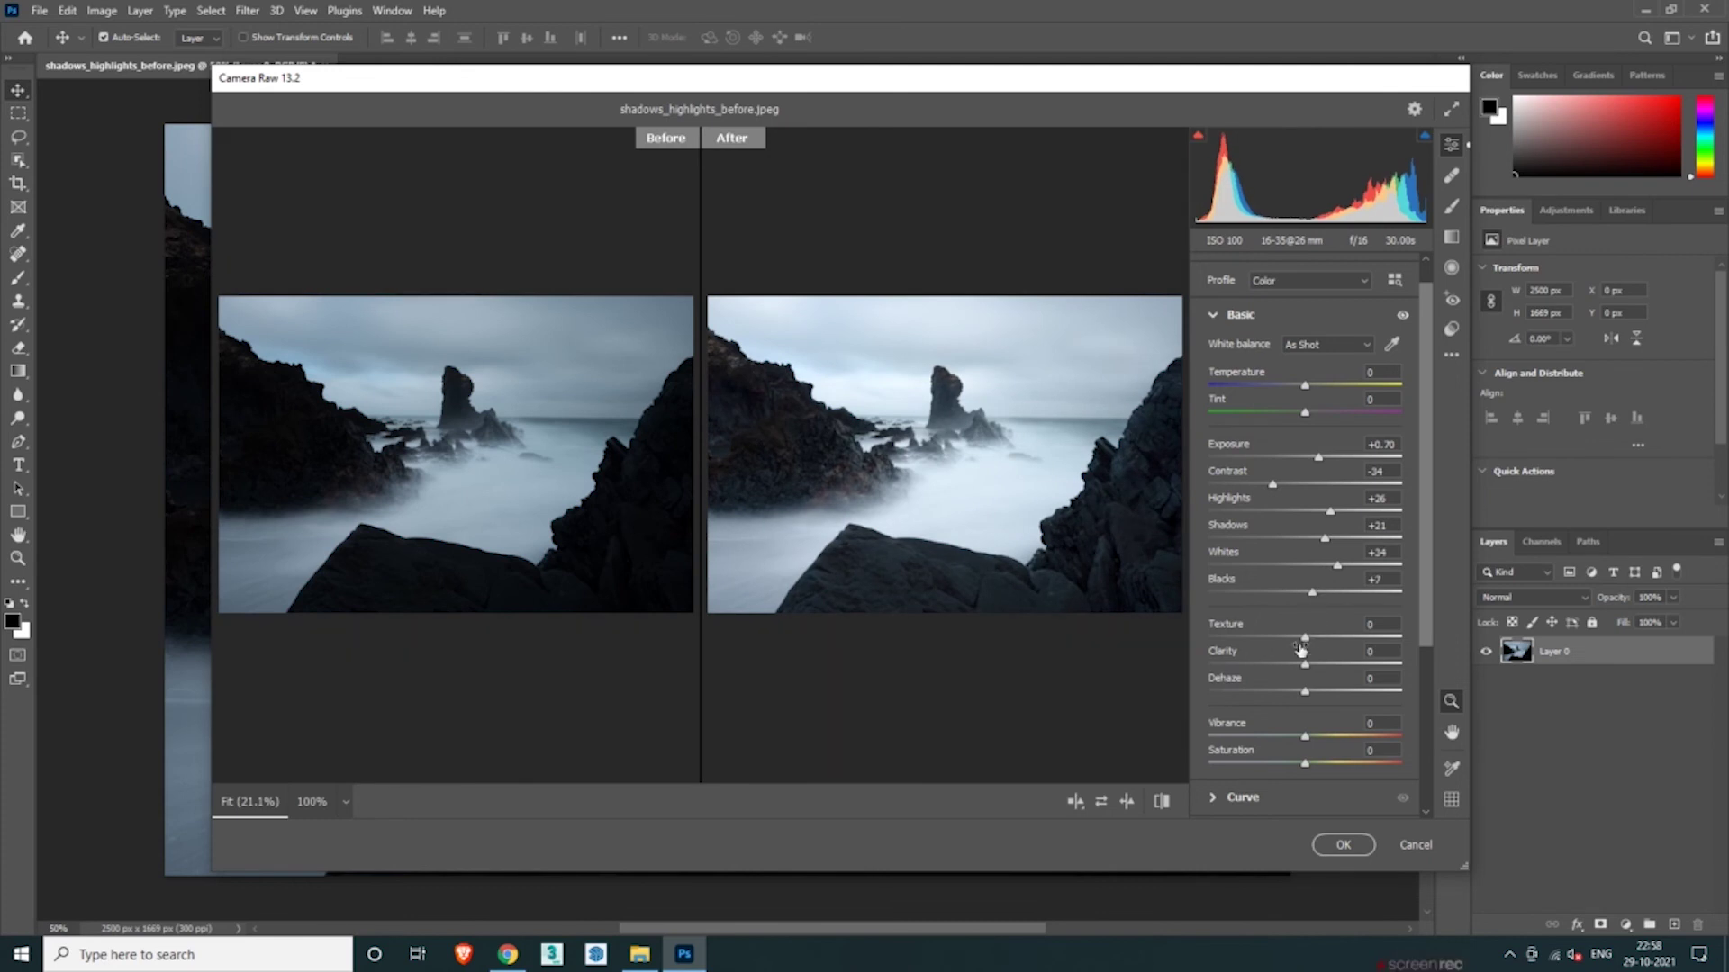
left_click_drag(1310, 642, 1330, 638)
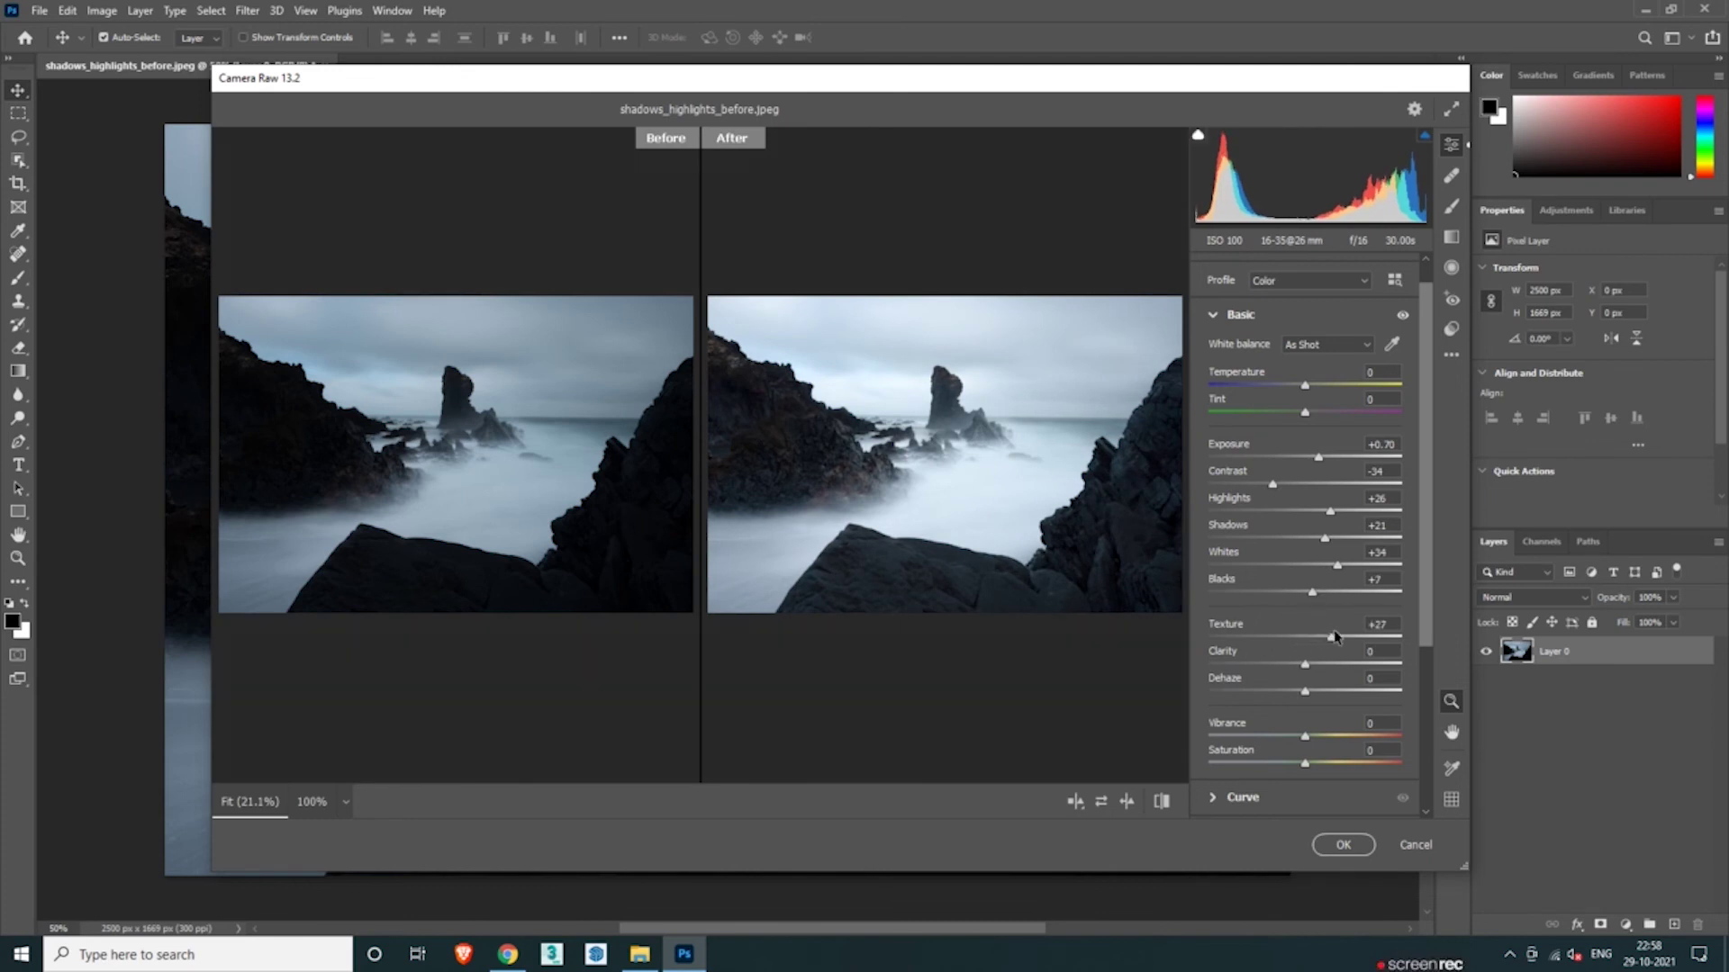
left_click(1071, 571)
Step: Zoom both previews in and out to compare the dark rock texture
left_click(1042, 570)
left_click(972, 546)
left_click(953, 583)
left_click(964, 637)
left_click(806, 593)
left_click(889, 560)
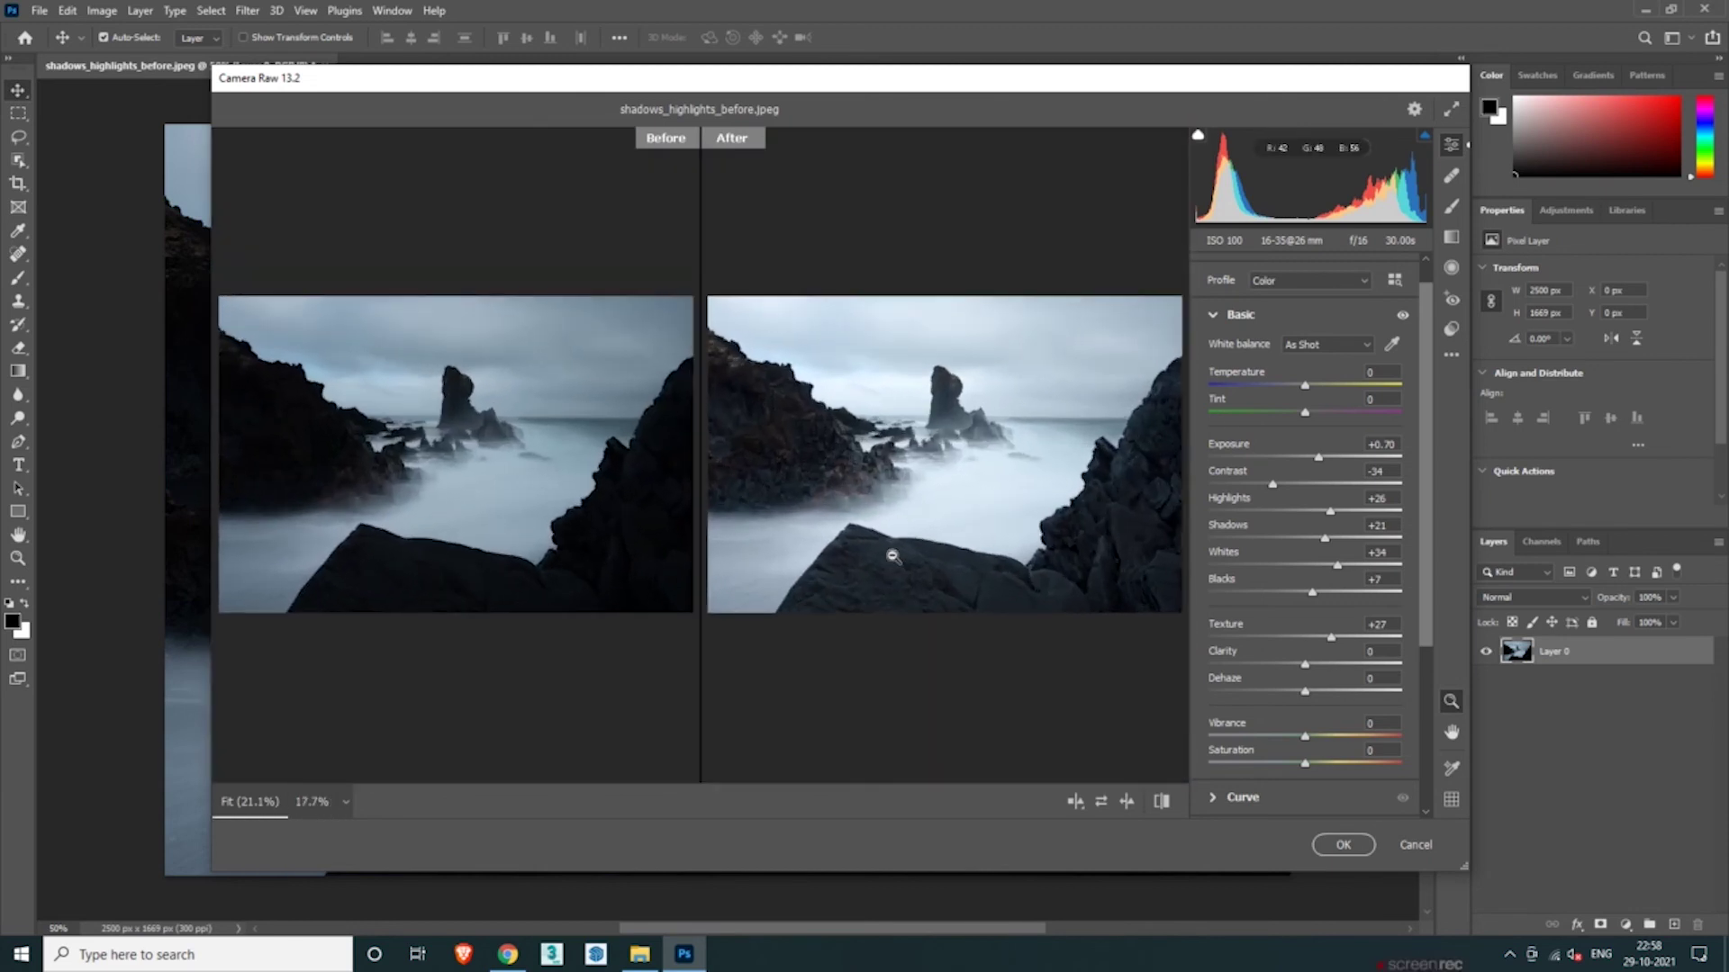
left_click(911, 540)
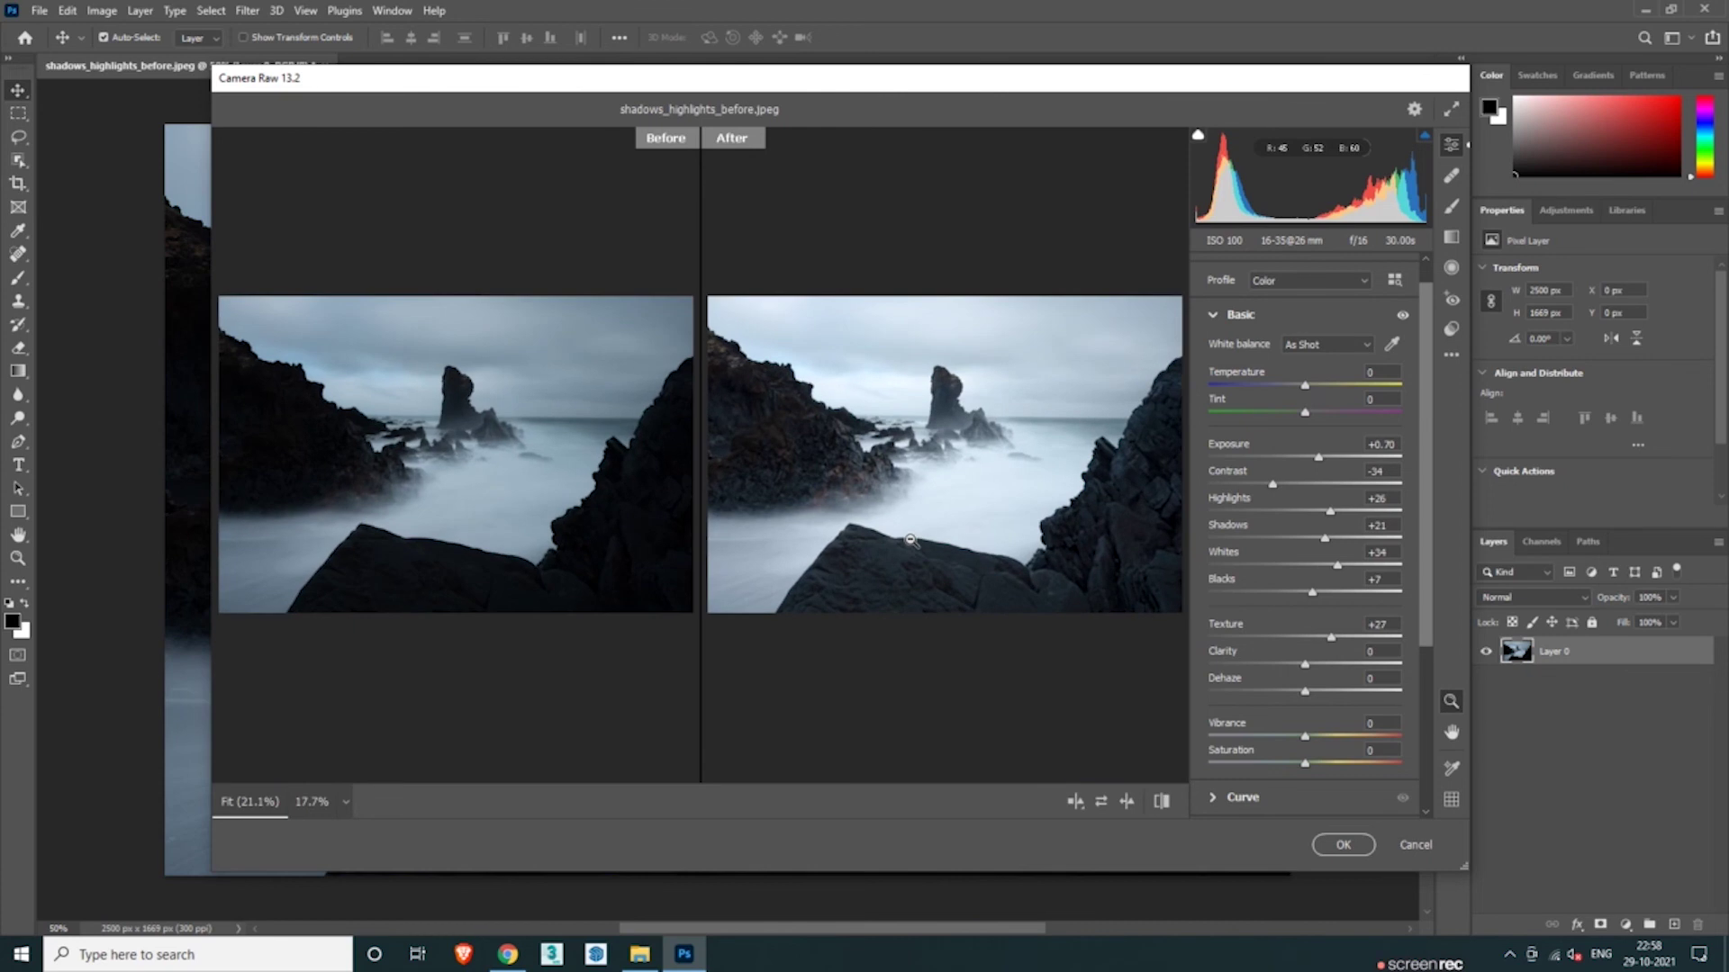
left_click(932, 491)
left_click(905, 464)
left_click(886, 467)
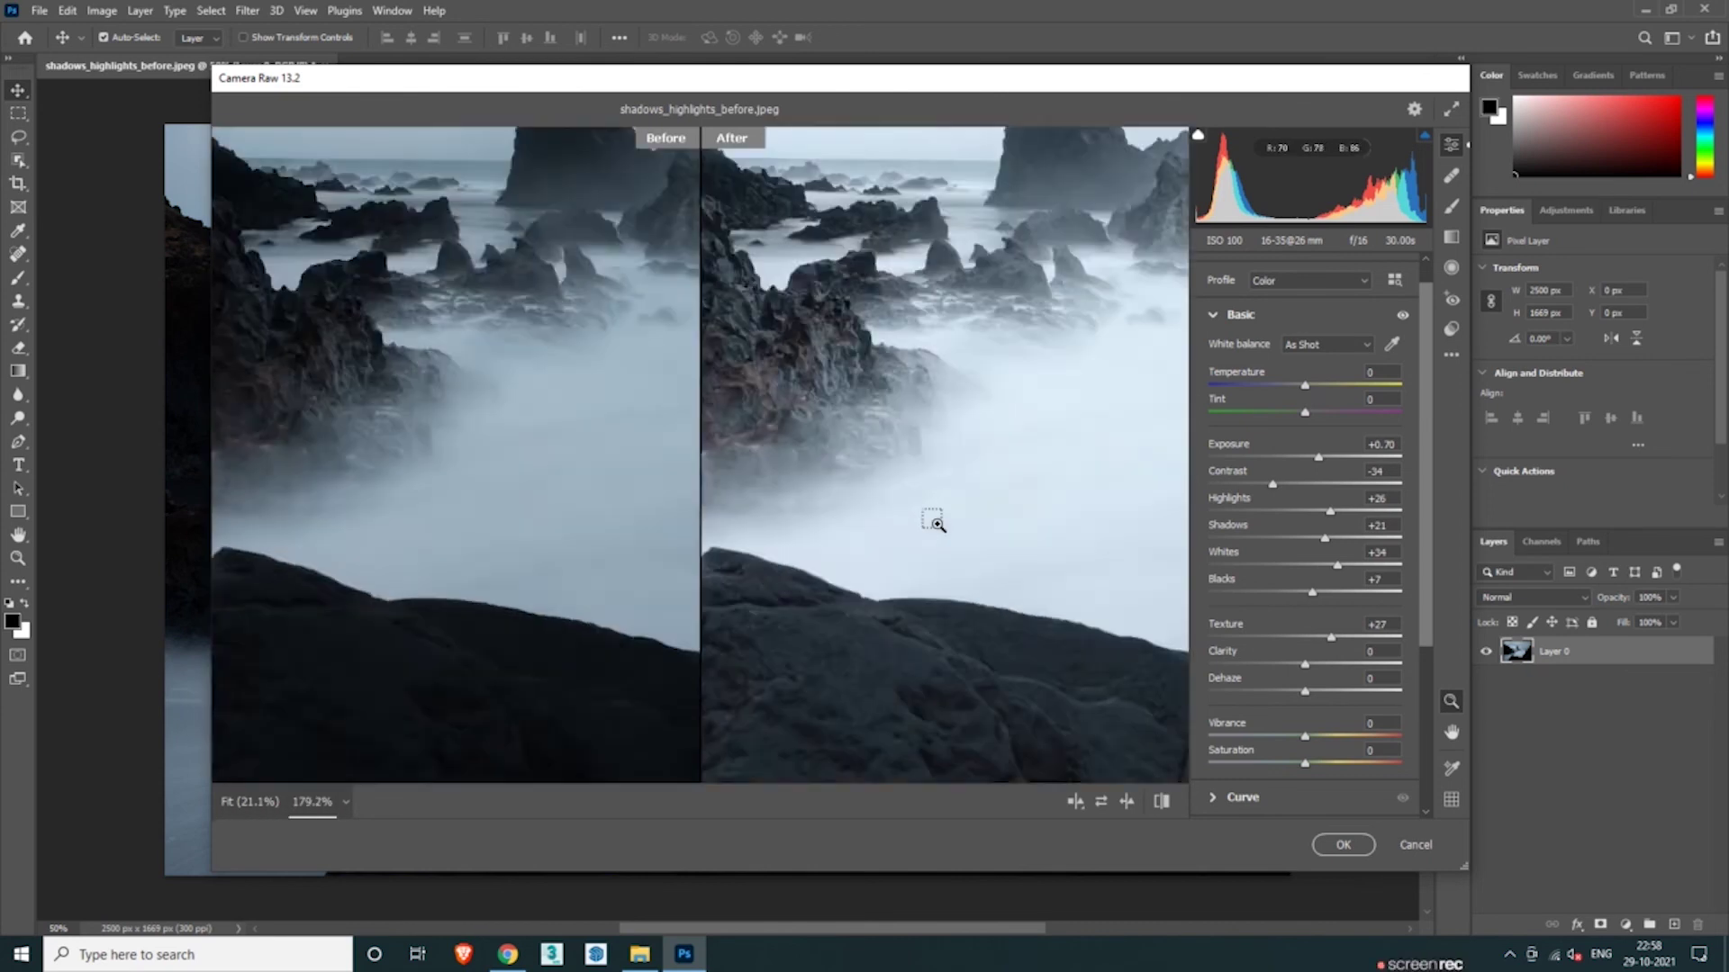
left_click(932, 520)
left_click(991, 595)
Step: Inspect a close-up of the rock peak, zooming and scrolling the comparison
scroll(1030, 576, "down", 1)
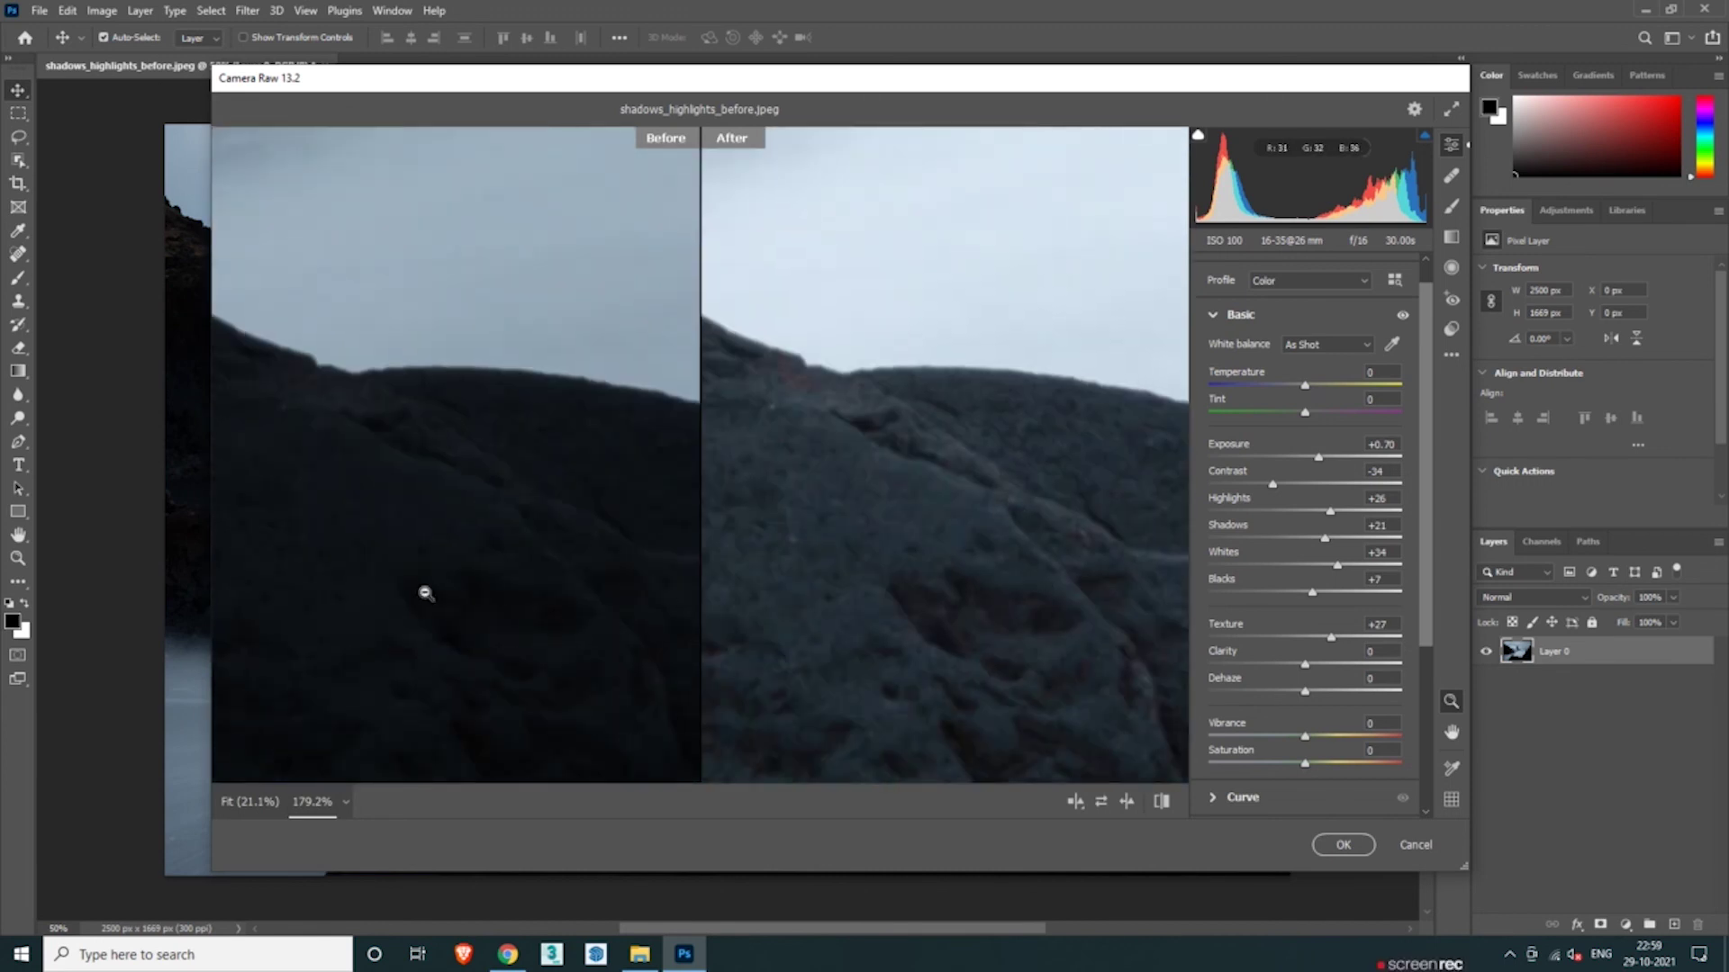
scroll(837, 664, "down", 2)
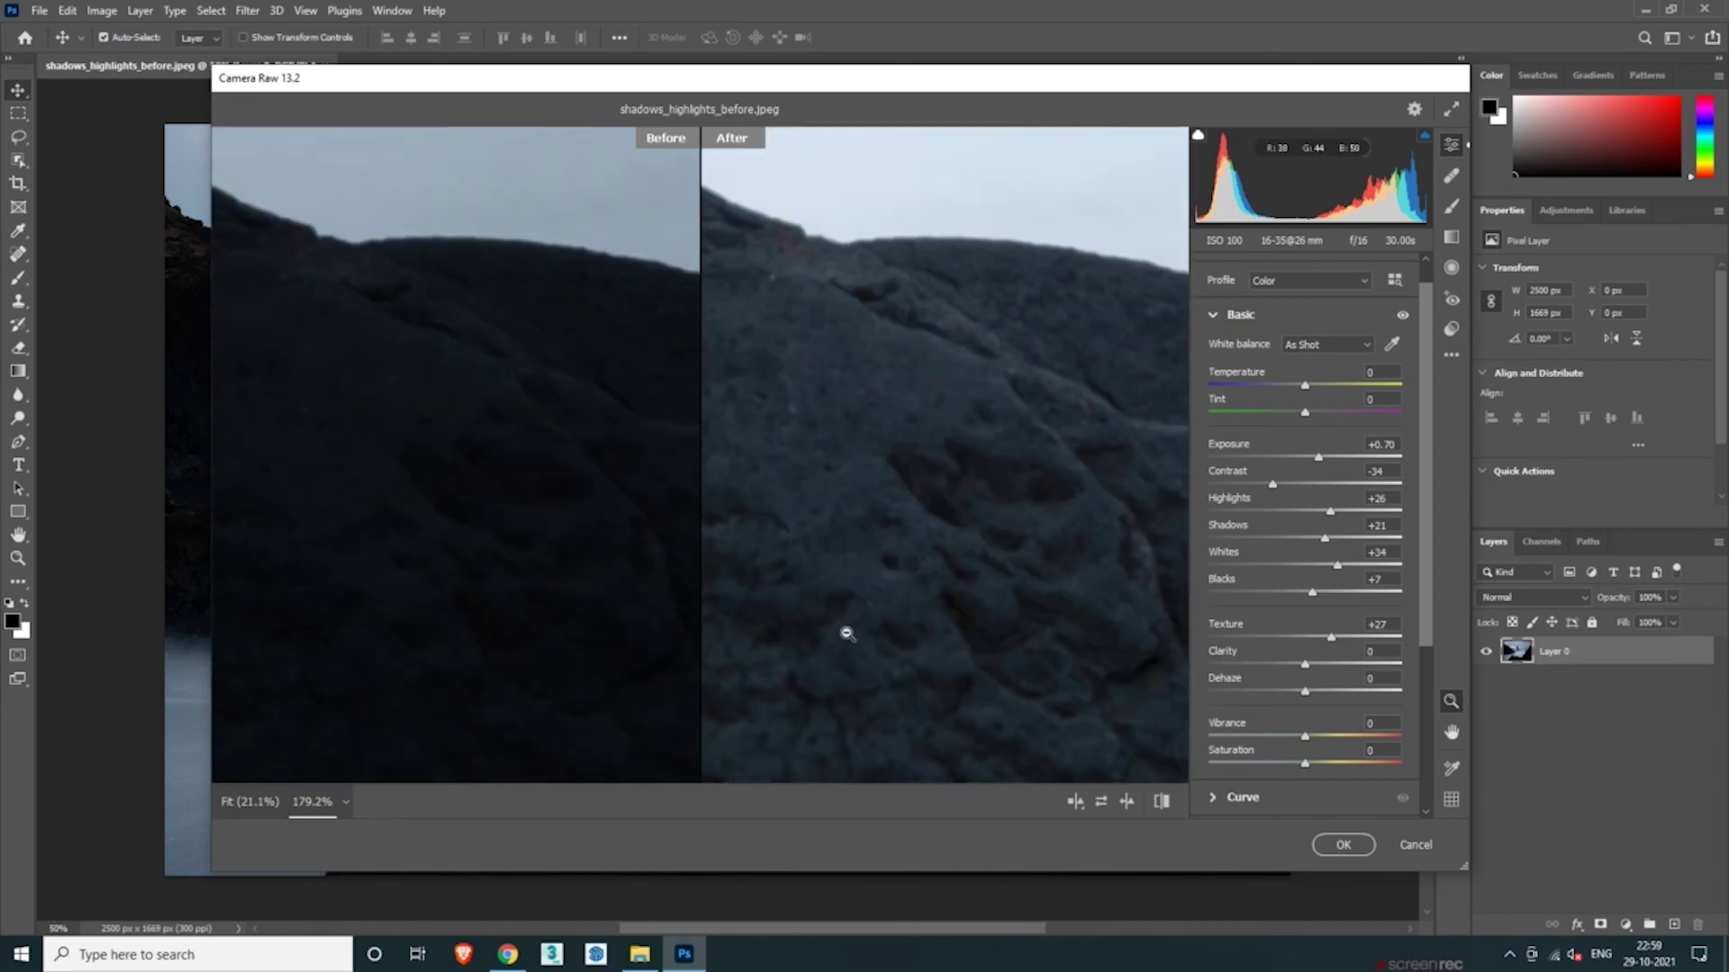
left_click(847, 634)
left_click(875, 570)
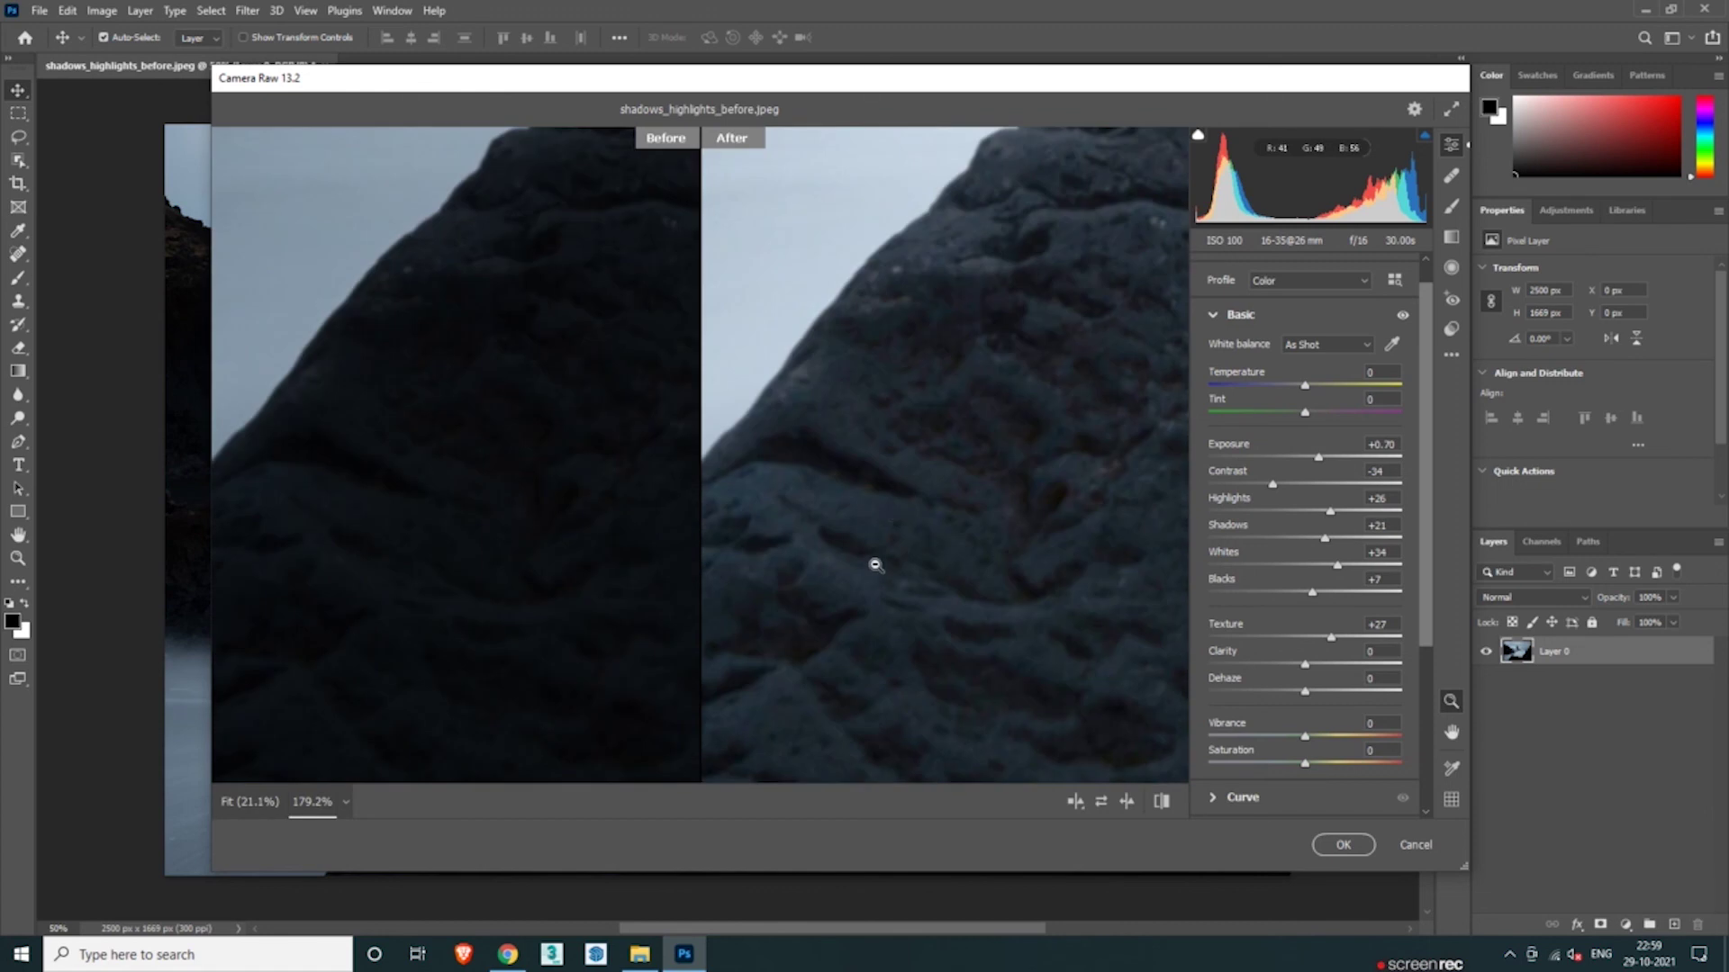
left_click(894, 513, "alt")
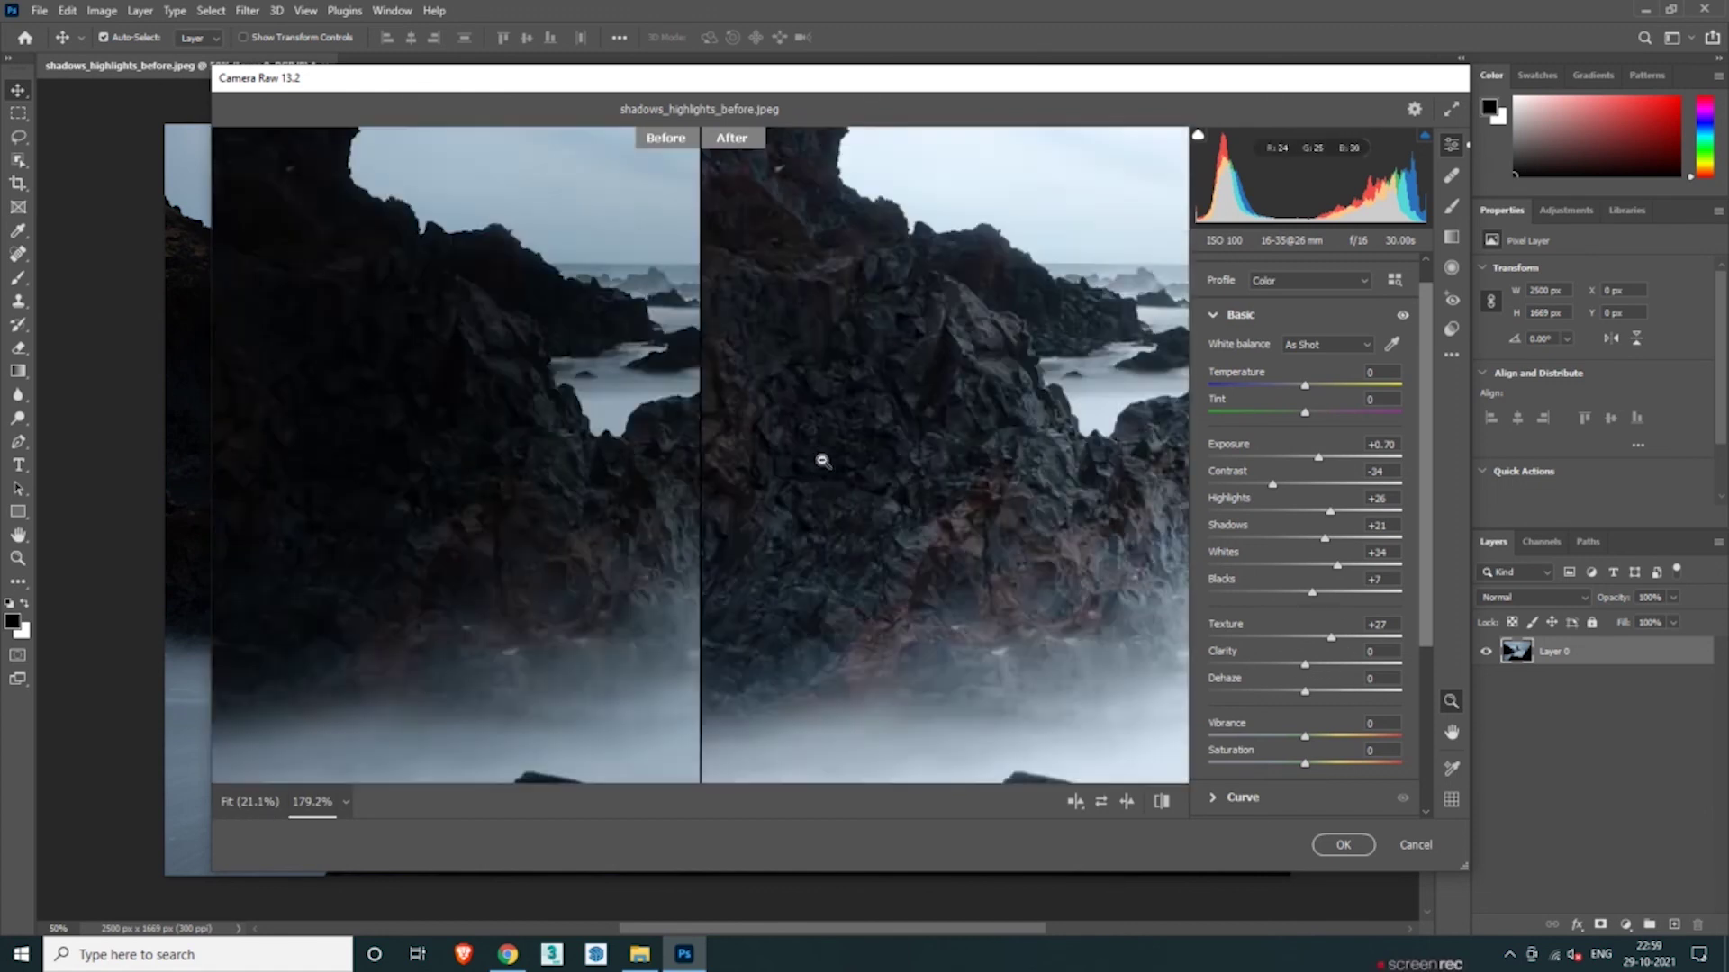
left_click(813, 461)
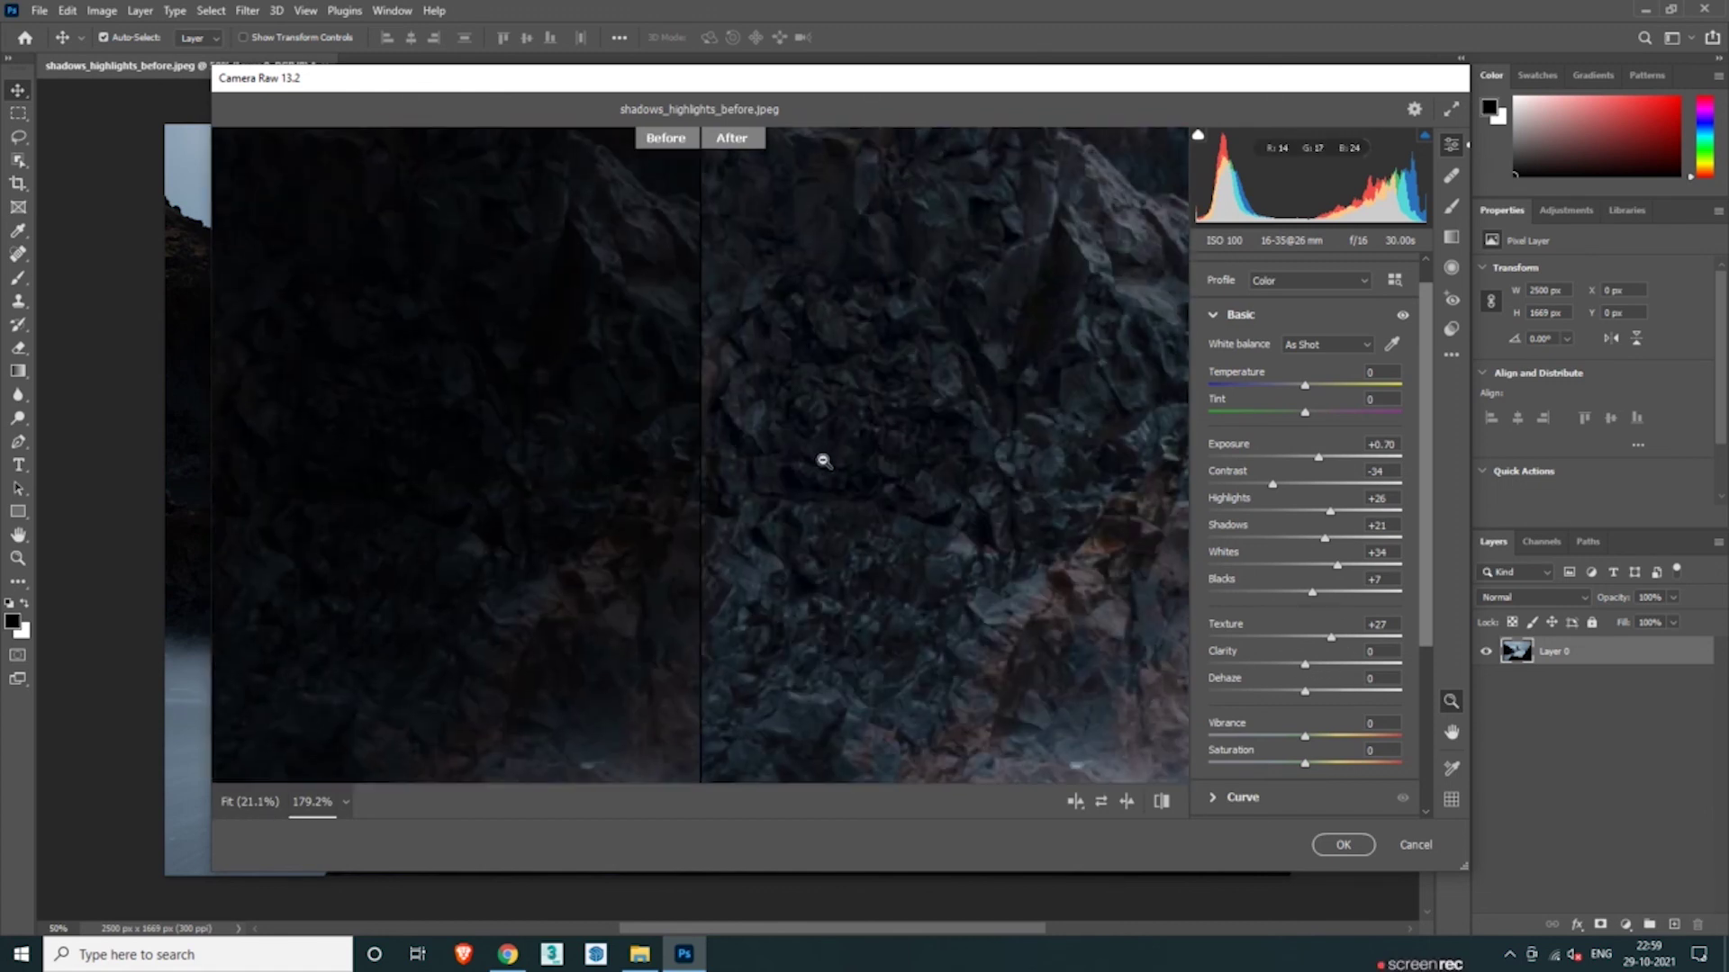
scroll(905, 300, "up", 2)
scroll(937, 359, "up", 3)
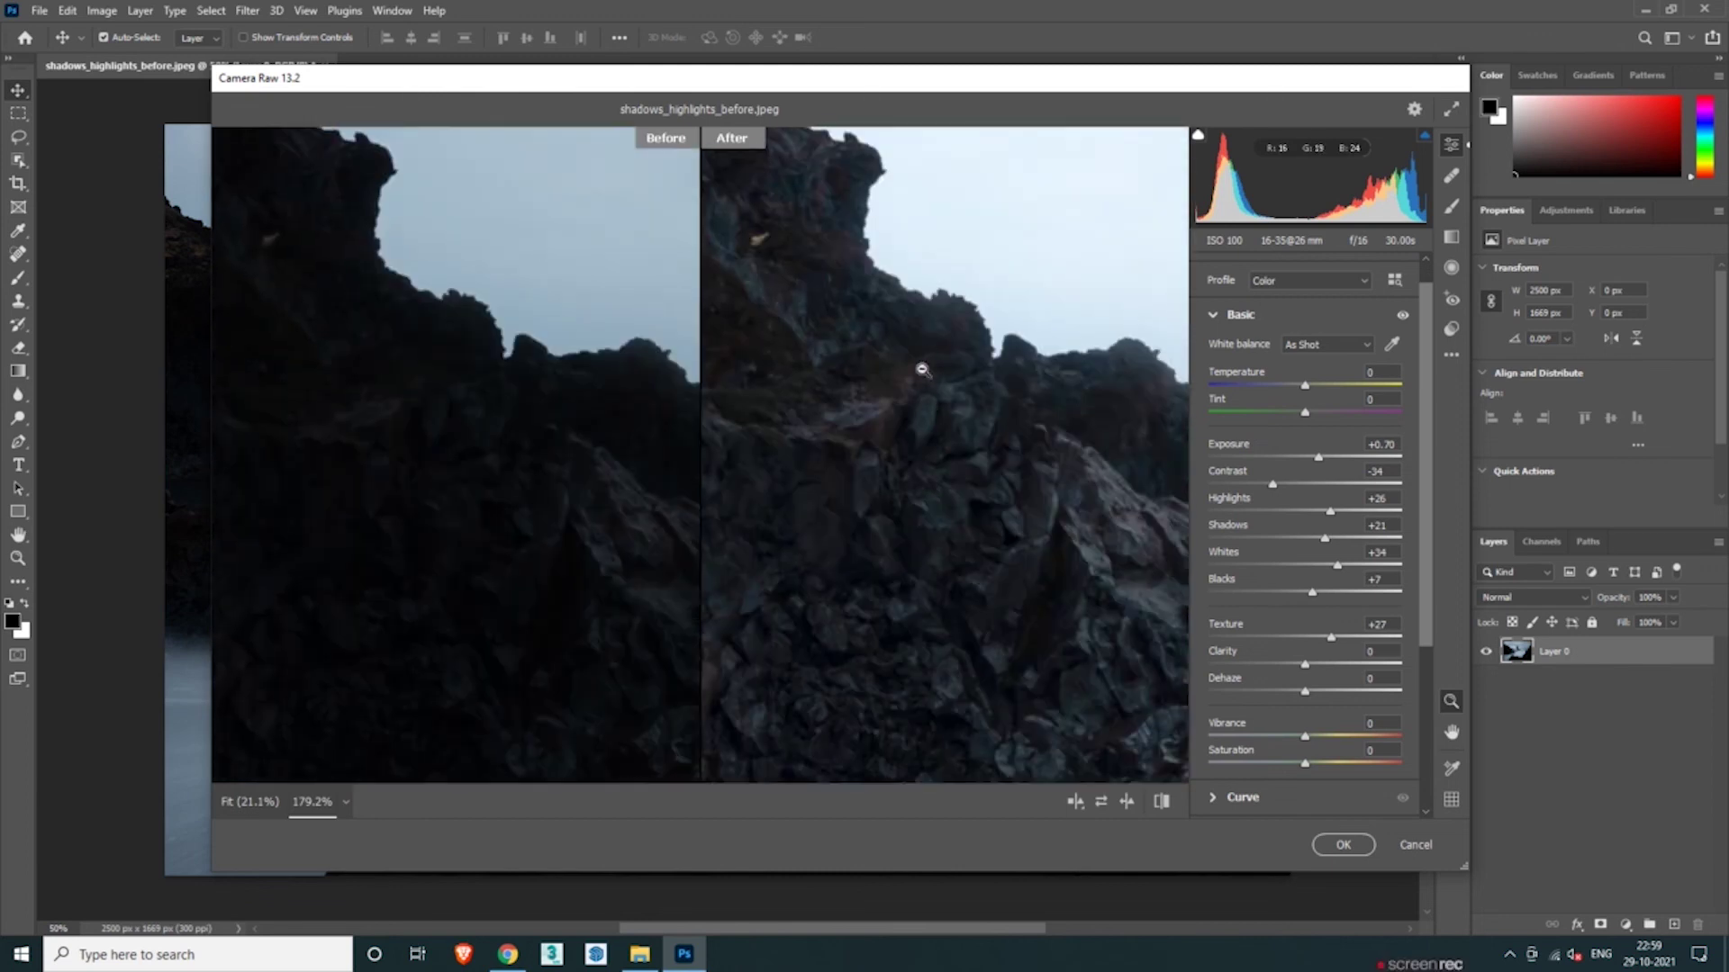
scroll(927, 355, "up", 3)
scroll(897, 422, "down", 2)
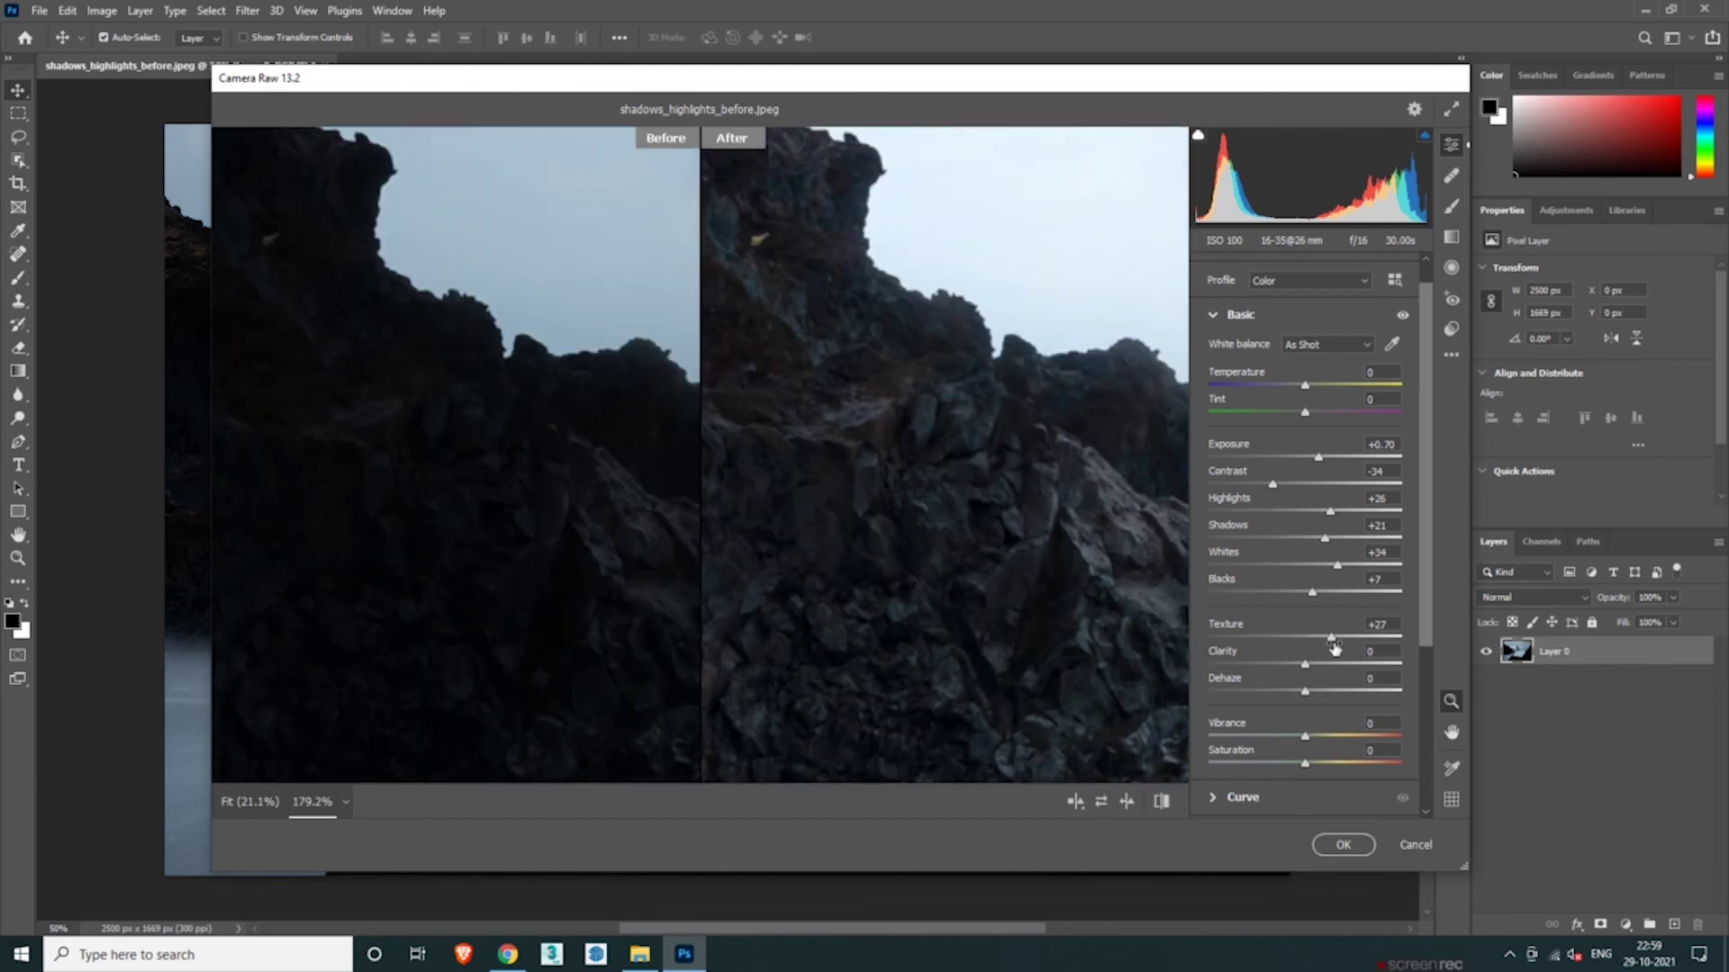
Step: Refine to Dehaze +3, Blacks +16, Texture +35, Shadows +35, Highlights +30 and Contrast -50
scroll(1336, 643, "down", 1)
left_click_drag(1336, 643, 1339, 642)
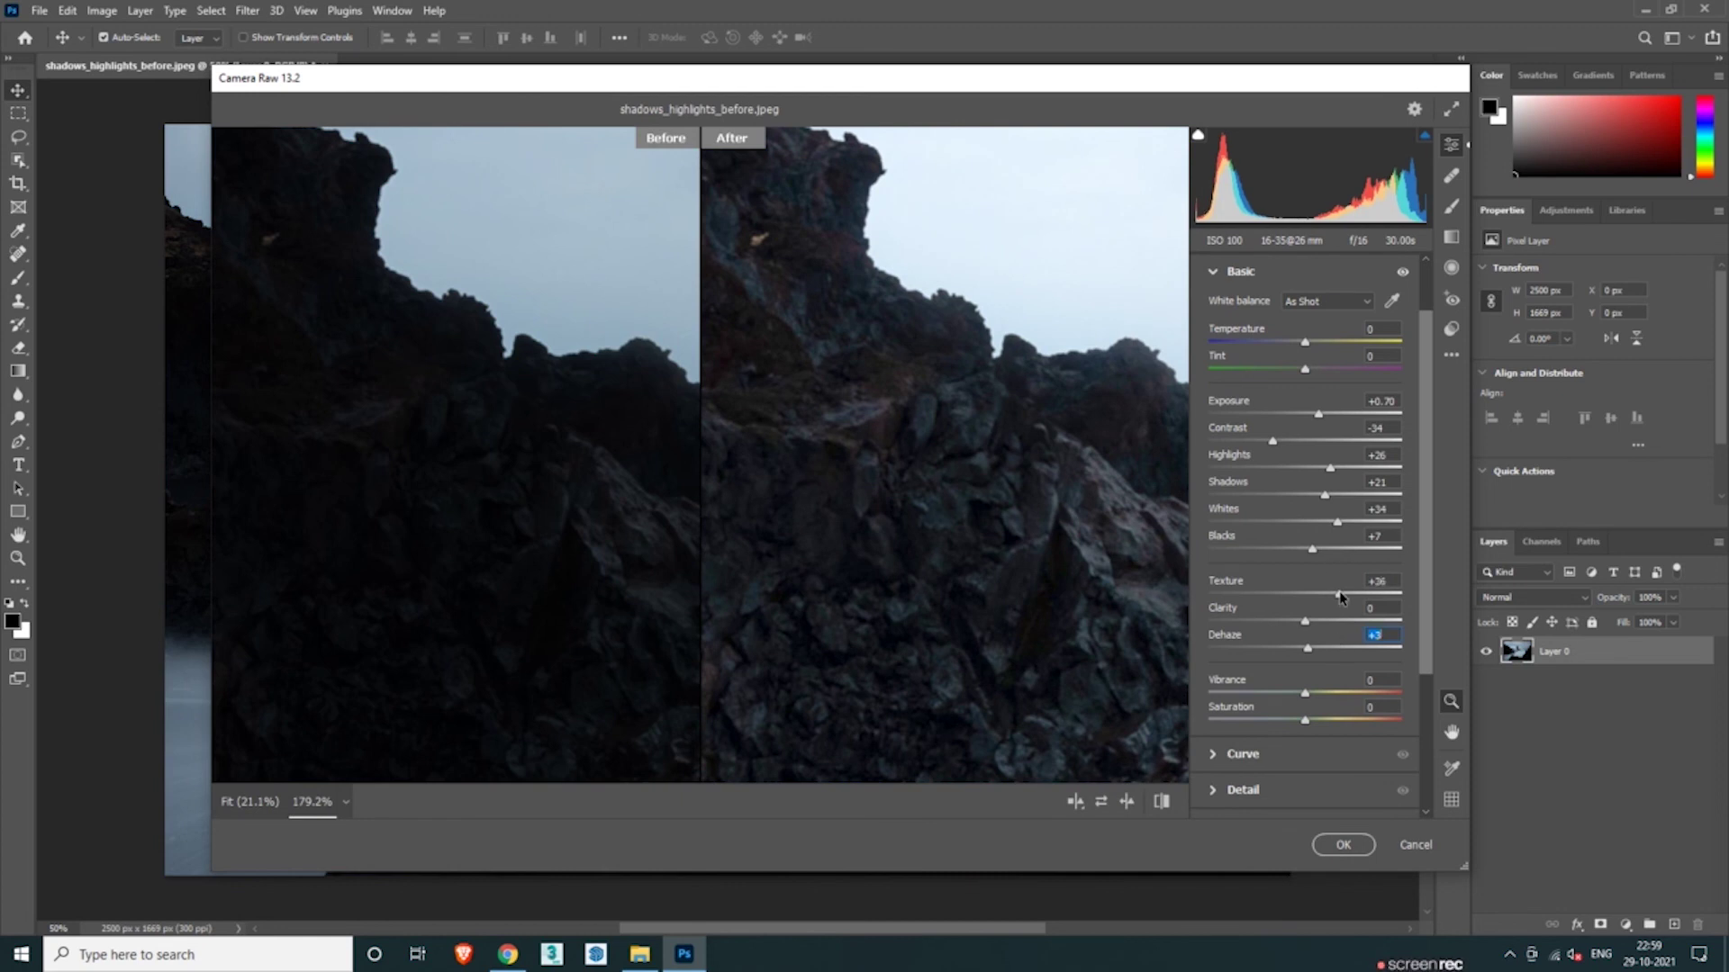
left_click_drag(1313, 553, 1323, 552)
left_click(1035, 609)
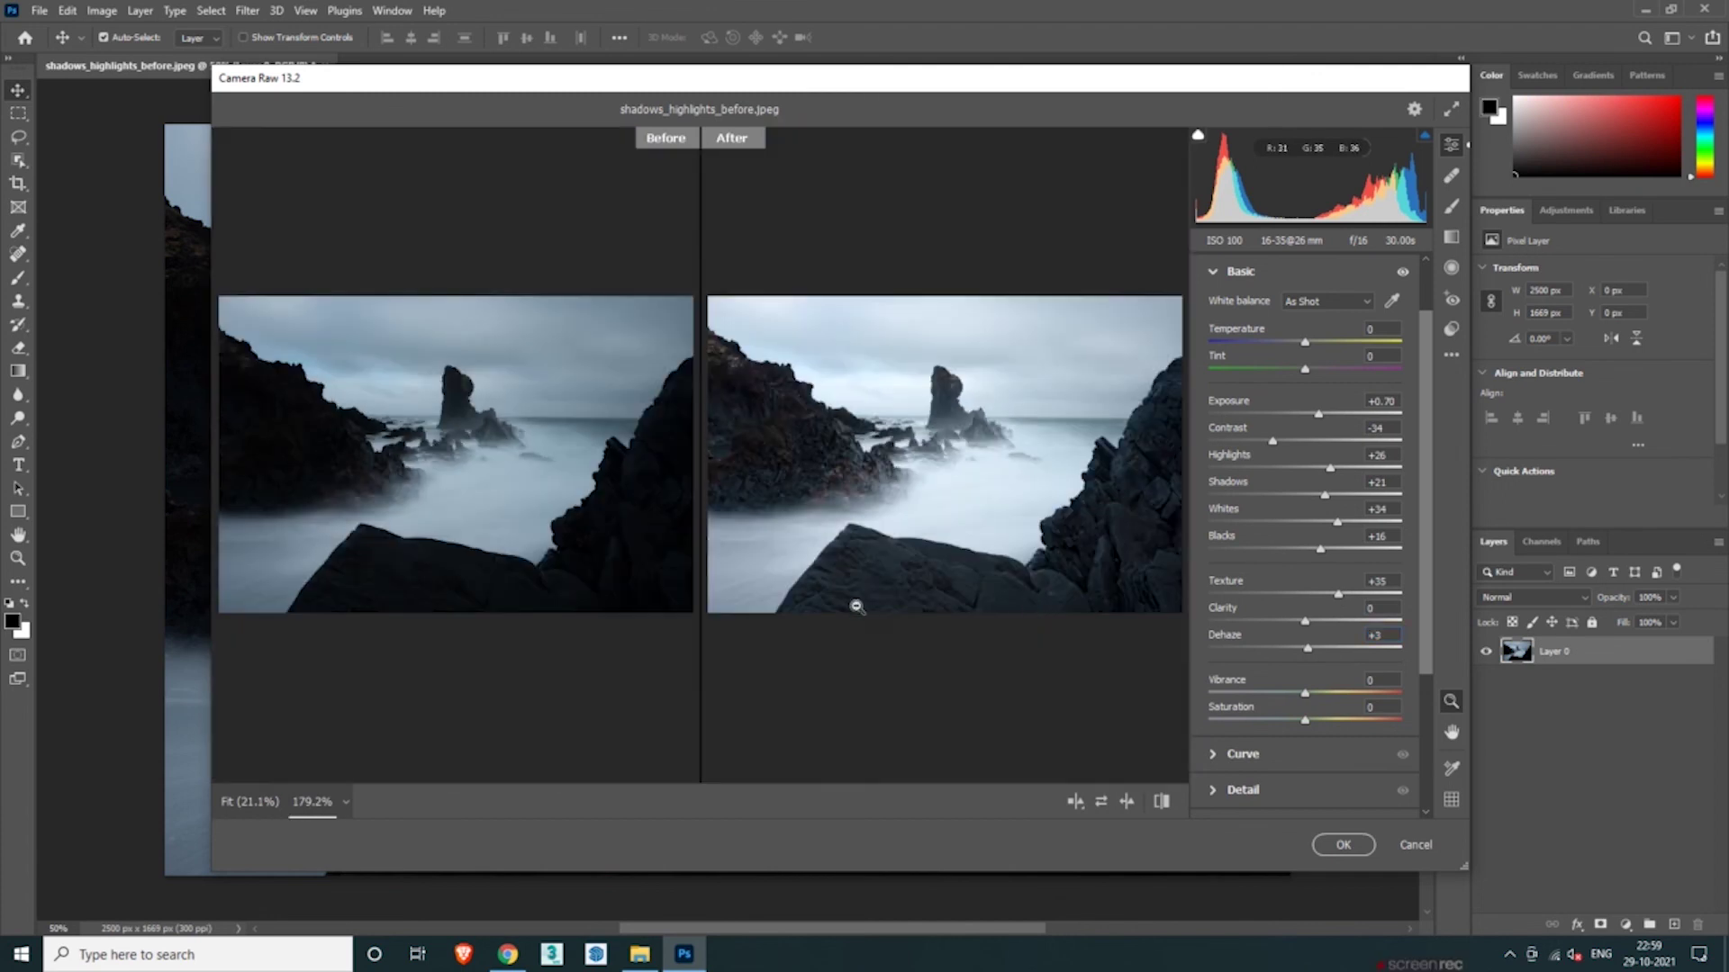
left_click(857, 608)
left_click_drag(1324, 494, 1338, 494)
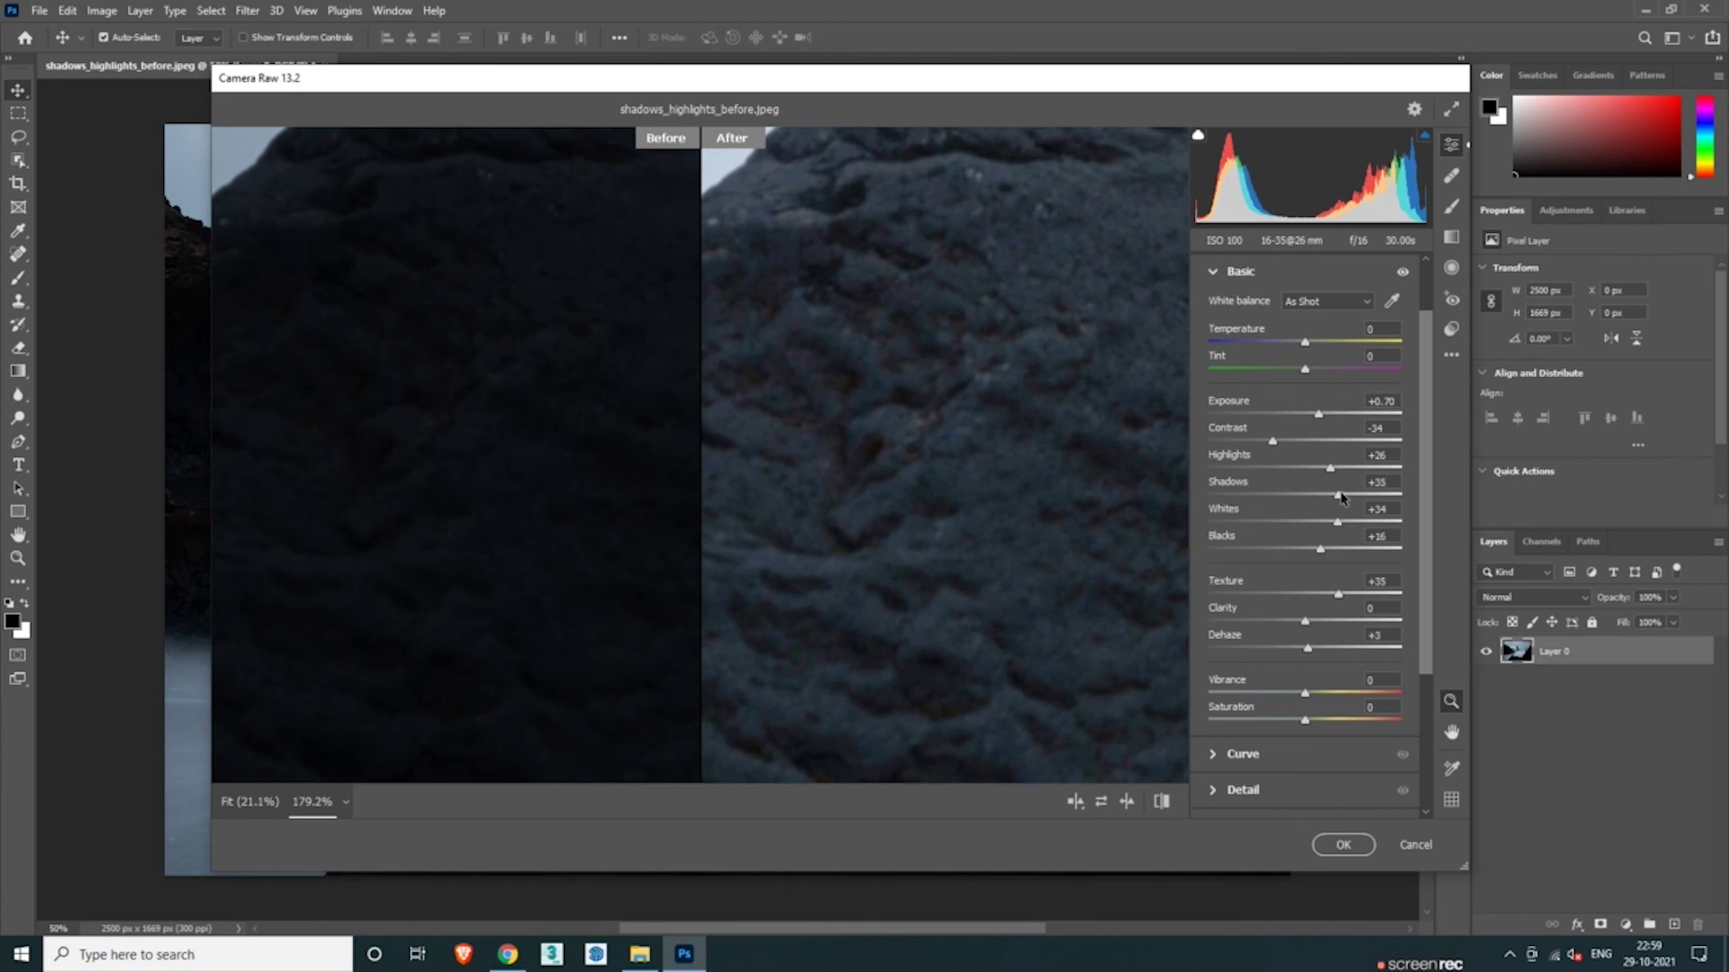
left_click_drag(1333, 469, 1251, 444)
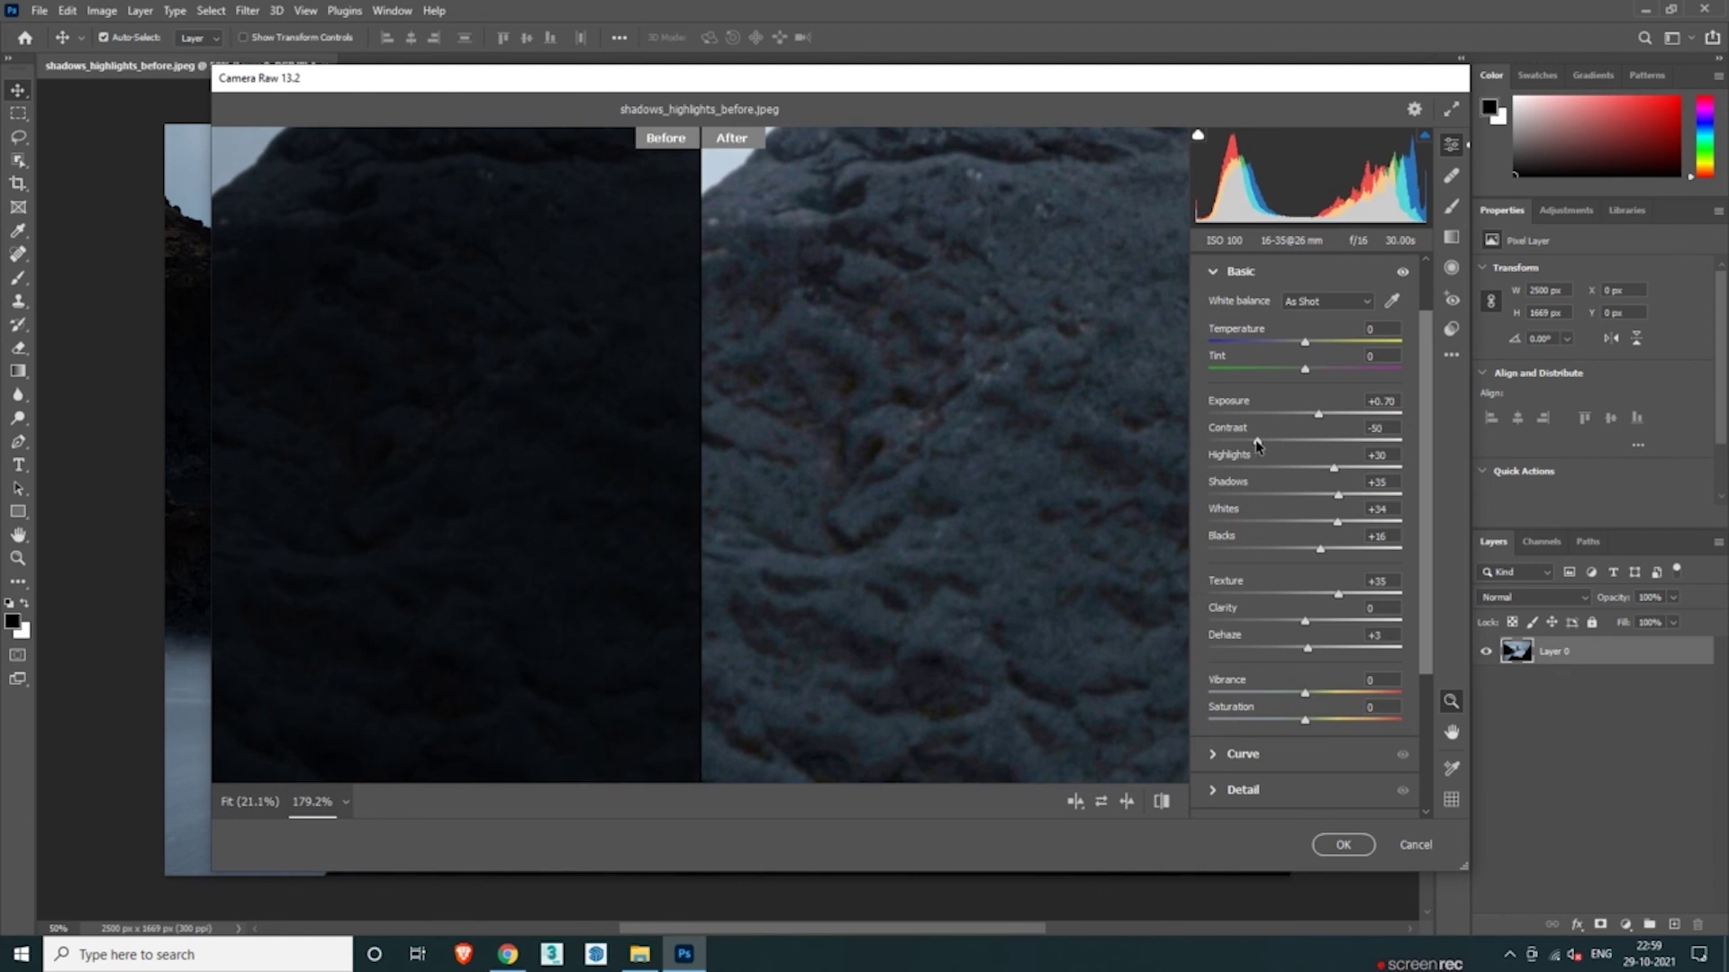
left_click(1035, 417)
Step: Apply the Camera Raw edits to Layer 0 and zoom the canvas to show the whole seascape
left_click(1329, 847)
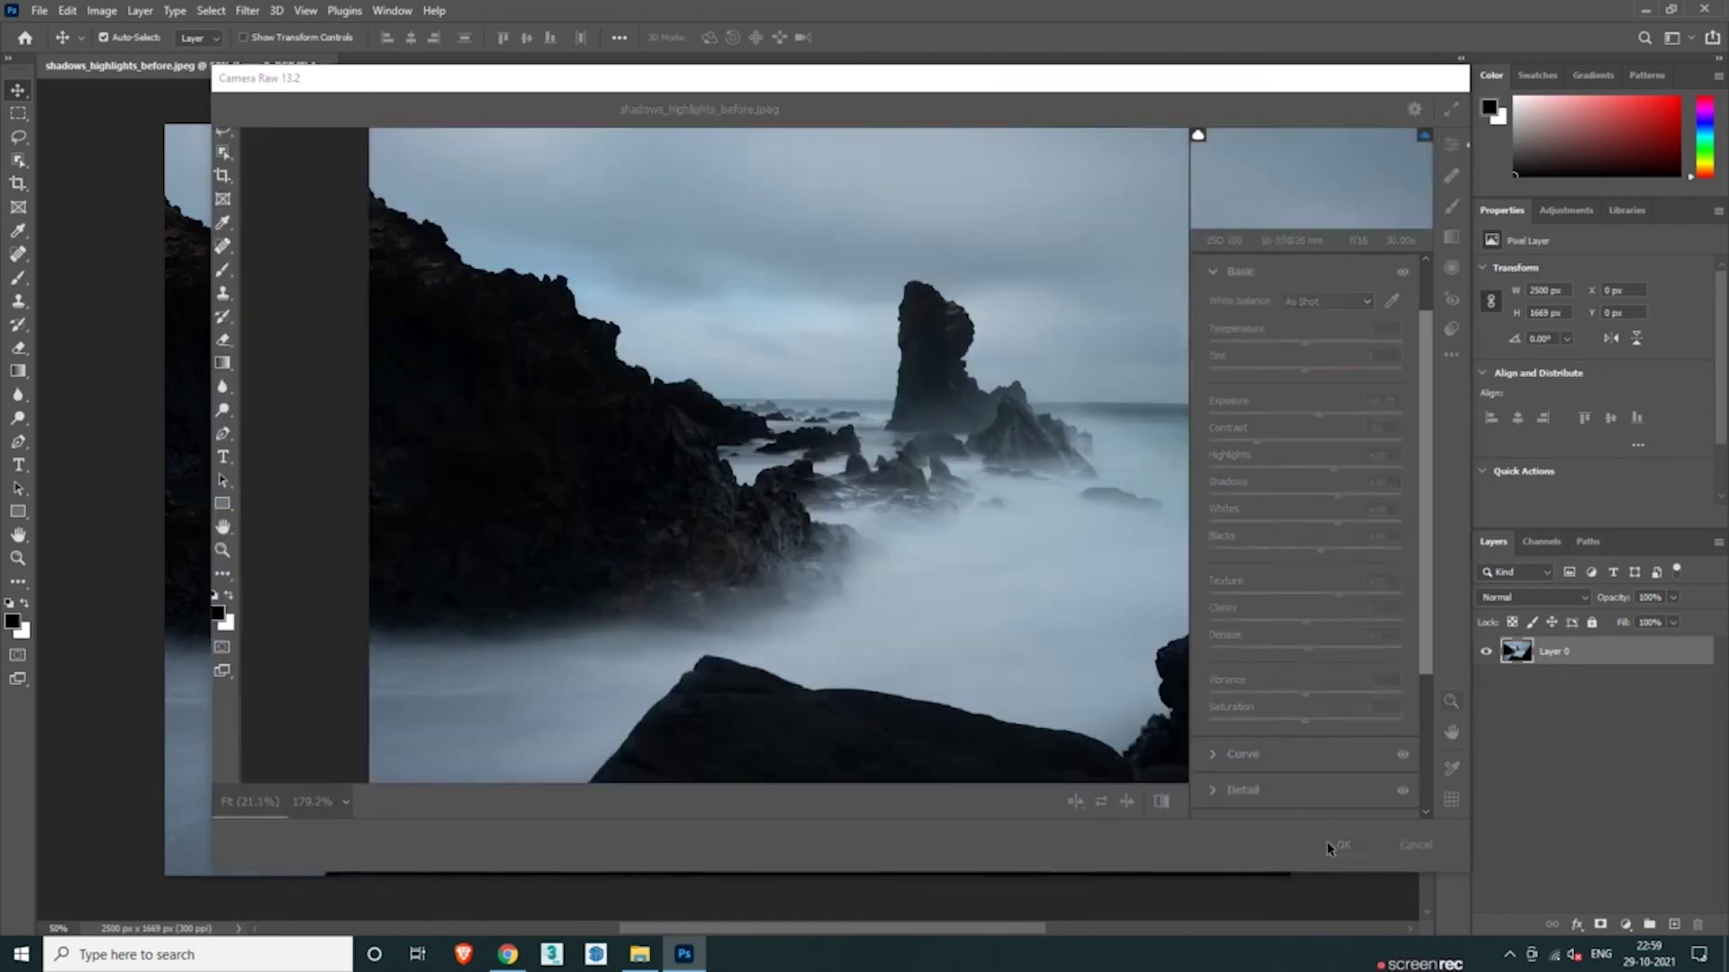
scroll(613, 569, "up", 3)
scroll(886, 536, "down", 3)
scroll(630, 459, "down", 2)
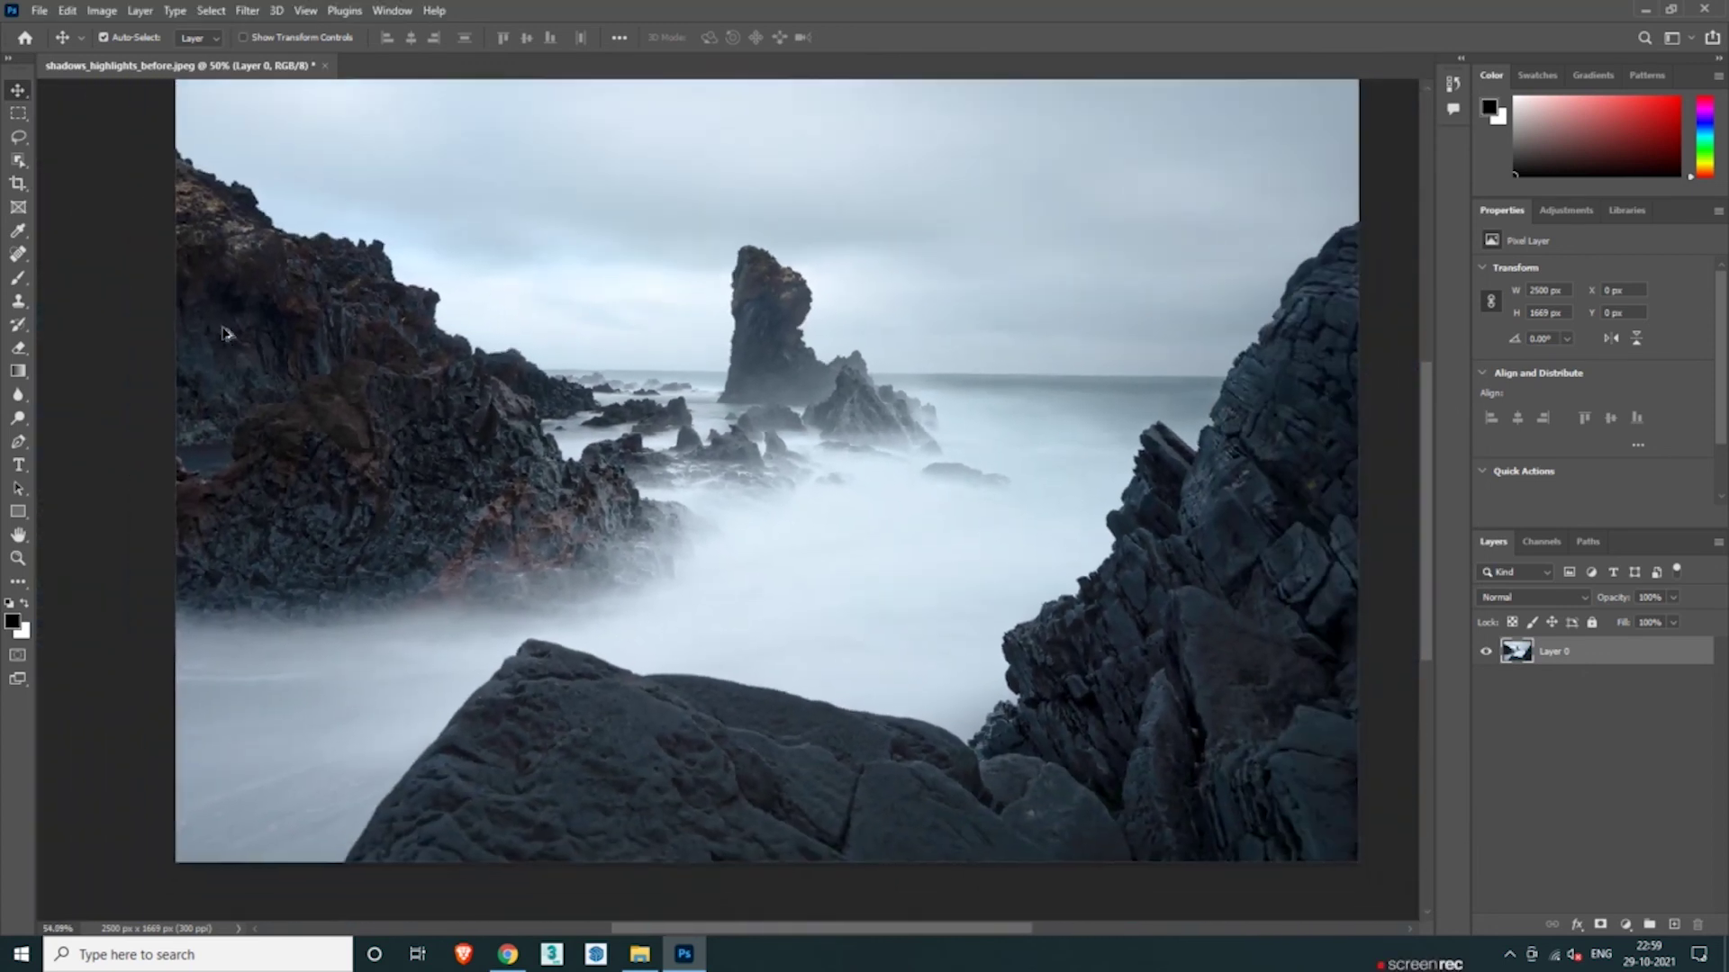
scroll(353, 387, "up", 1)
scroll(353, 388, "up", 1)
scroll(520, 477, "down", 1)
scroll(519, 477, "down", 1)
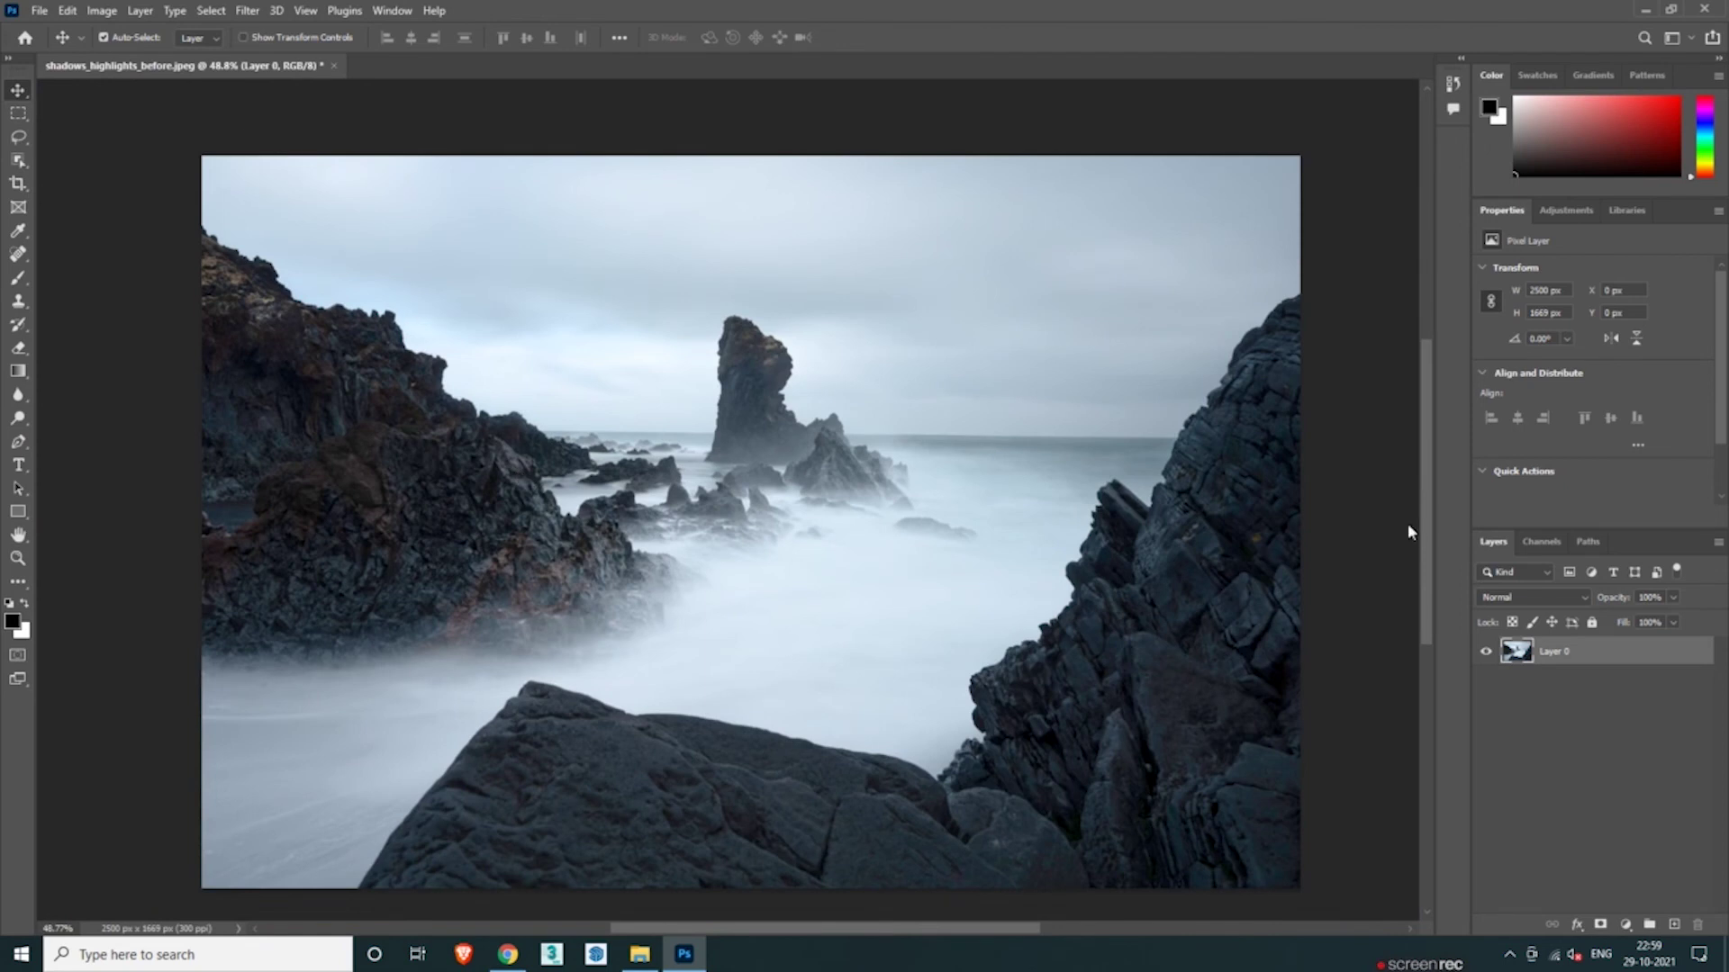